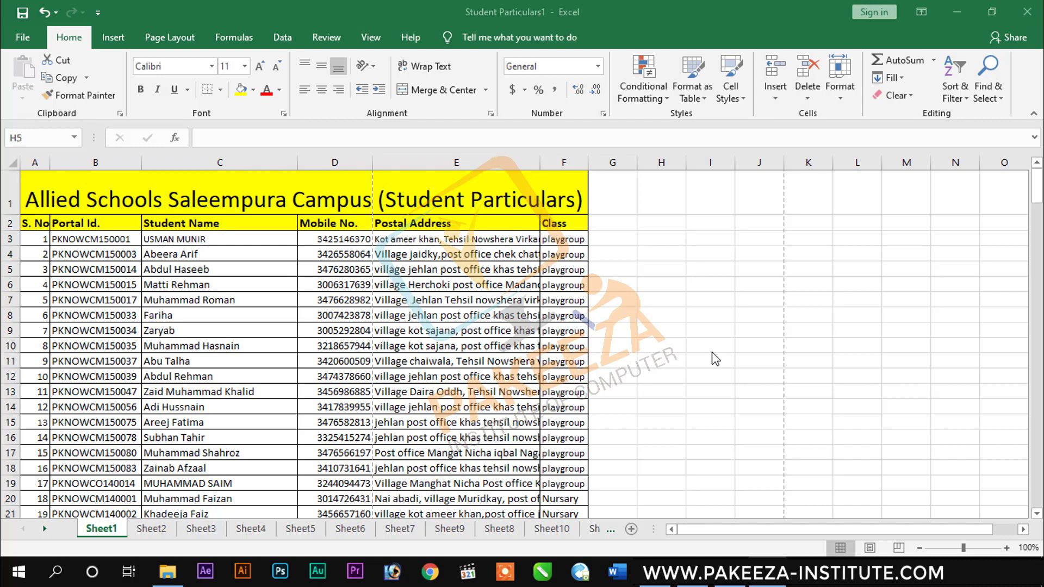
# Preview the student sheet's printout, then return to the worksheet and look through its rows.
pyautogui.hotkey('ctrl', 'p')
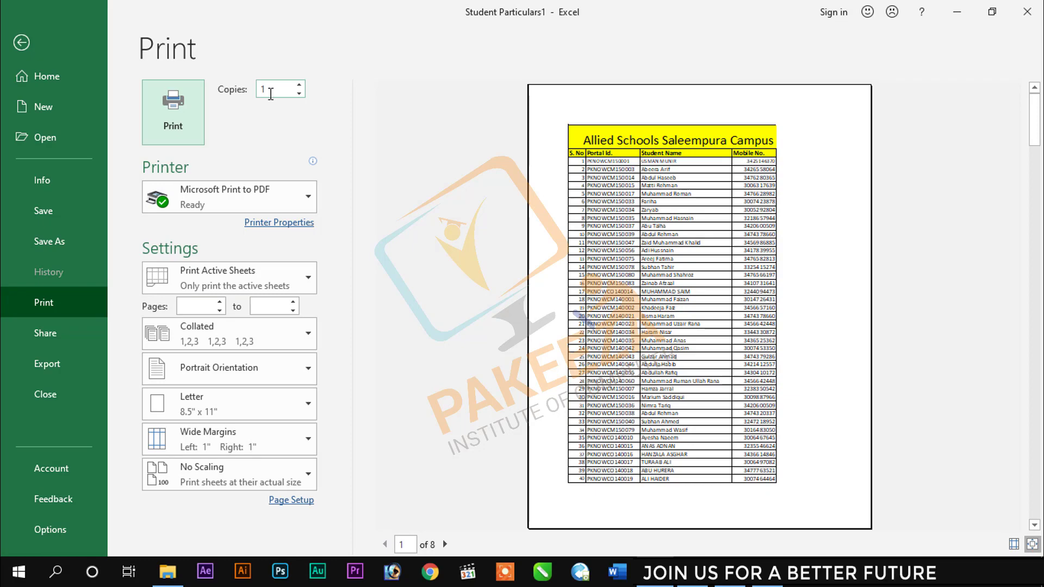
pyautogui.click(23, 42)
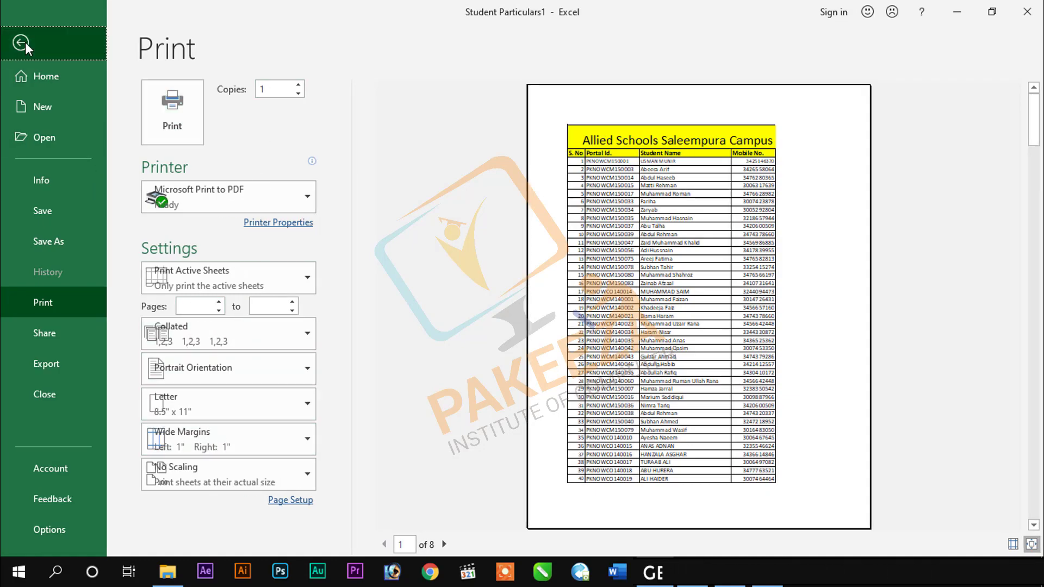
pyautogui.click(626, 277)
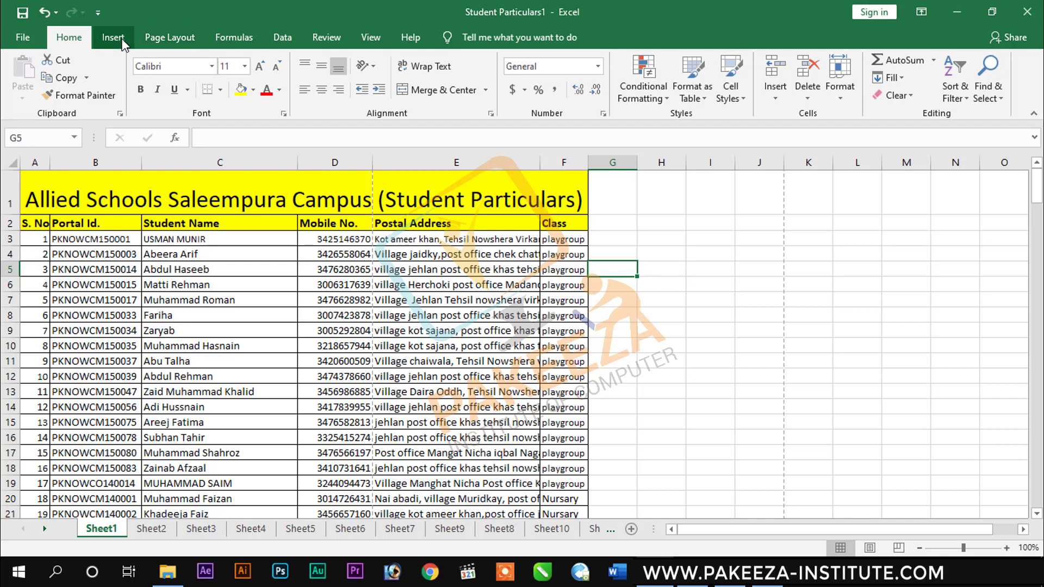
pyautogui.click(634, 334)
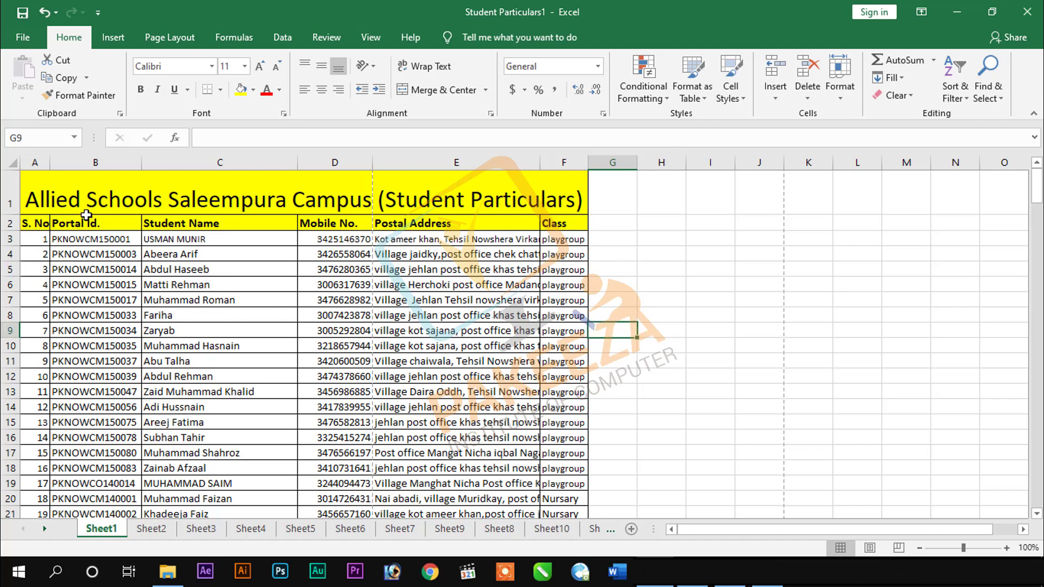
pyautogui.scroll(-9, 515, 281)
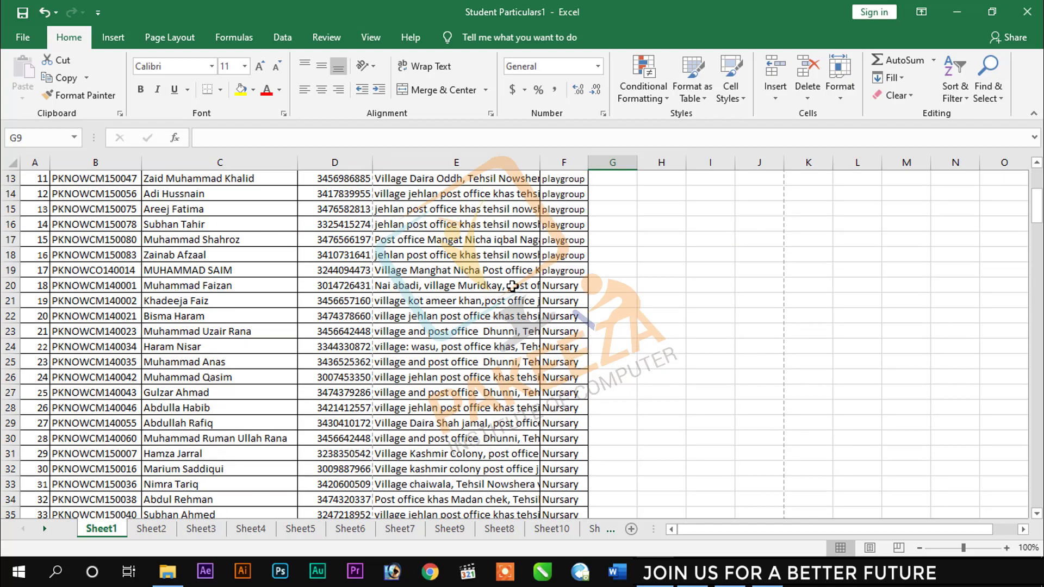
pyautogui.click(664, 282)
pyautogui.scroll(9, 663, 282)
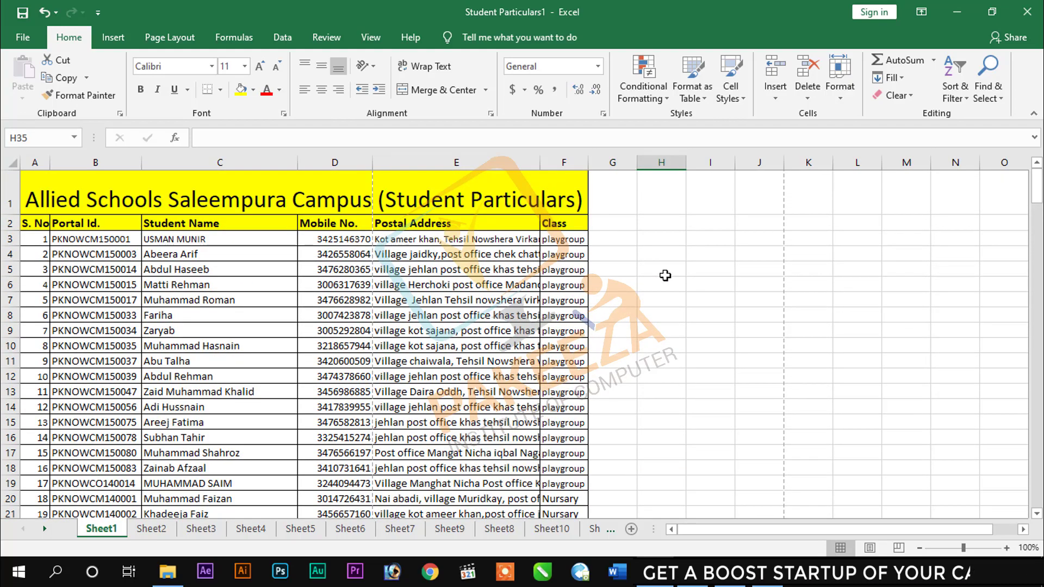
# Set the student sheet's print orientation to Landscape.
pyautogui.hotkey('ctrl', 'p')
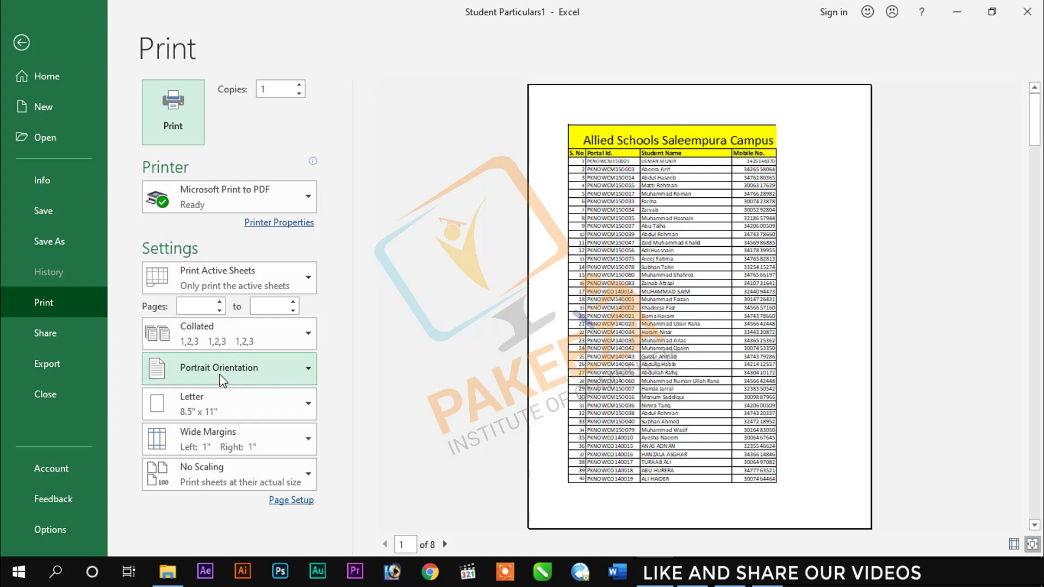
pyautogui.click(255, 378)
pyautogui.click(224, 440)
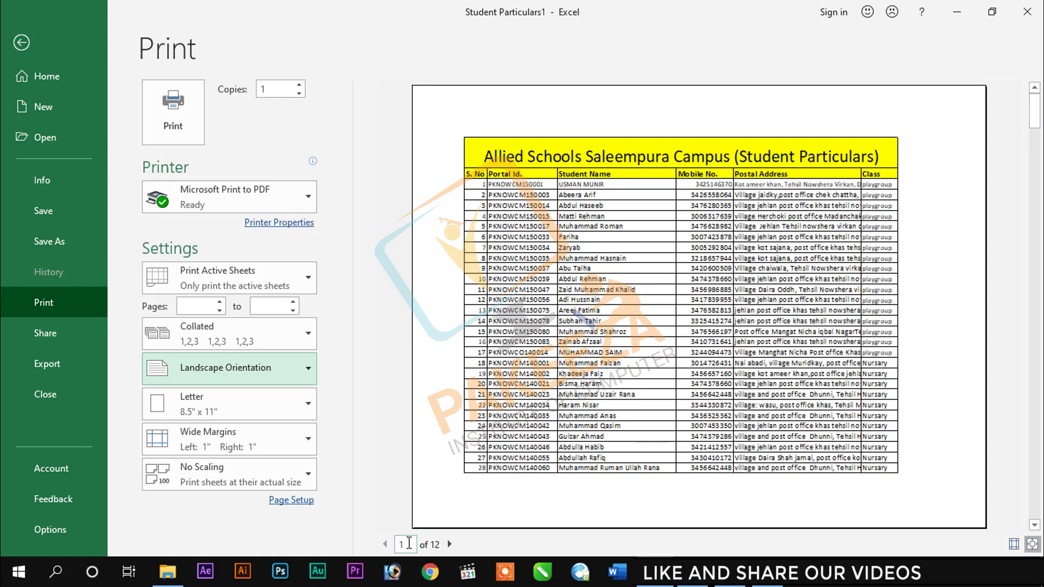
# Compare the first two pages in the print preview, checking the title and column headings, and return to the sheet.
pyautogui.click(450, 544)
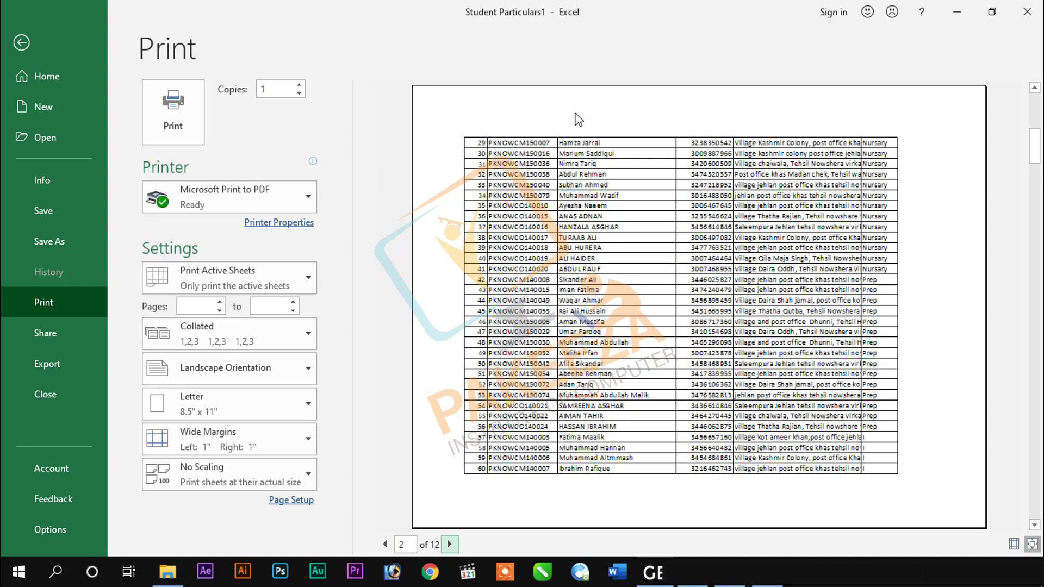
pyautogui.click(385, 544)
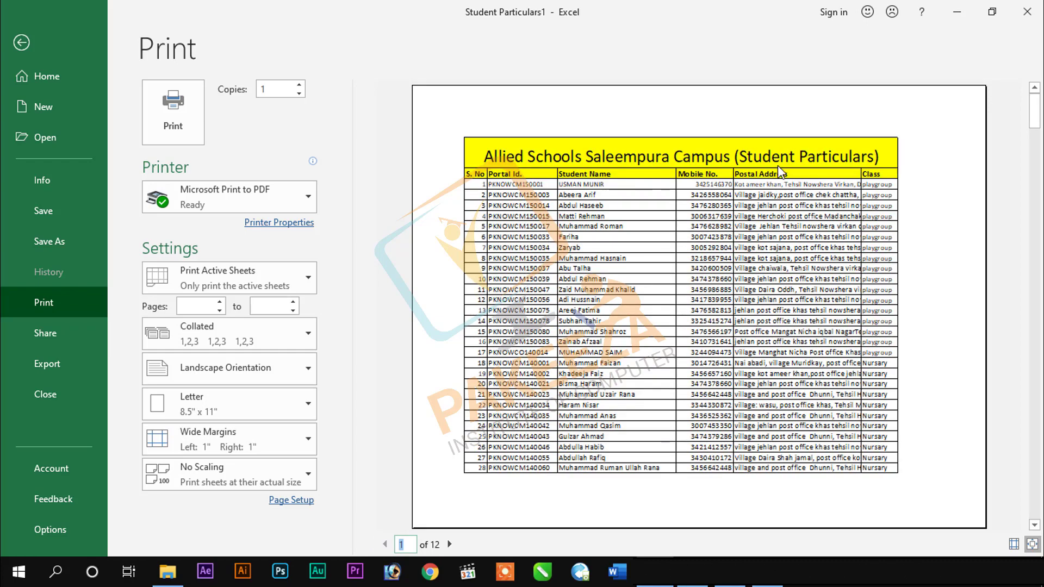
pyautogui.click(450, 544)
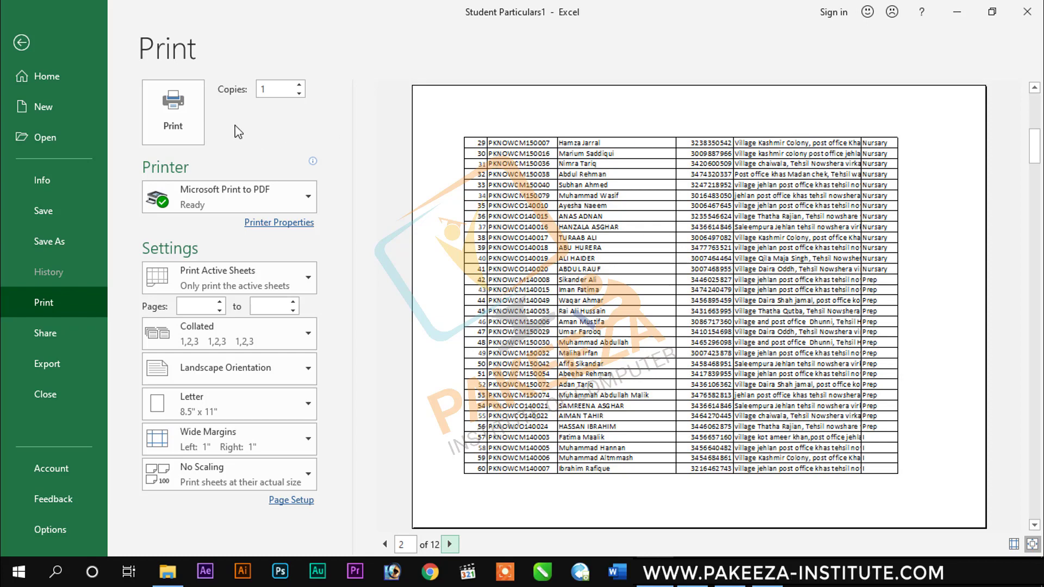
pyautogui.click(21, 43)
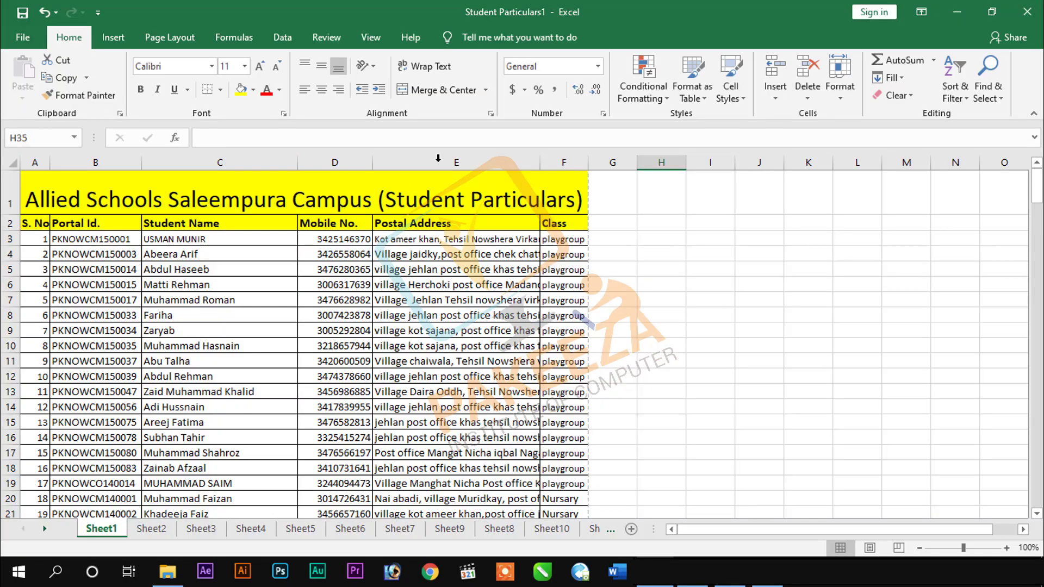
# Scale the printout to 50% of normal size in Page Setup and check it in the print preview.
pyautogui.click(174, 43)
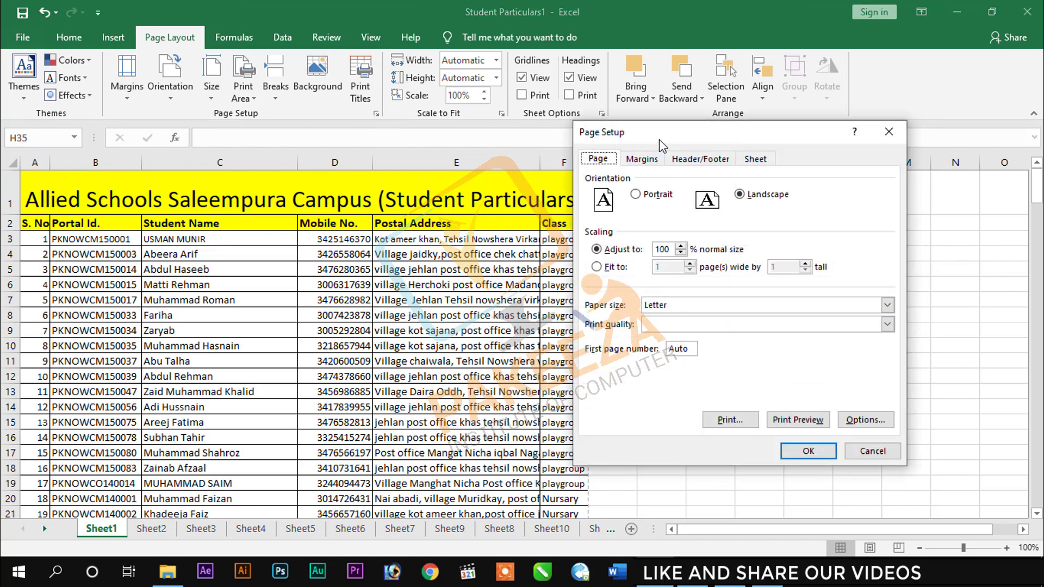
pyautogui.moveTo(714, 159); pyautogui.dragTo(746, 163)
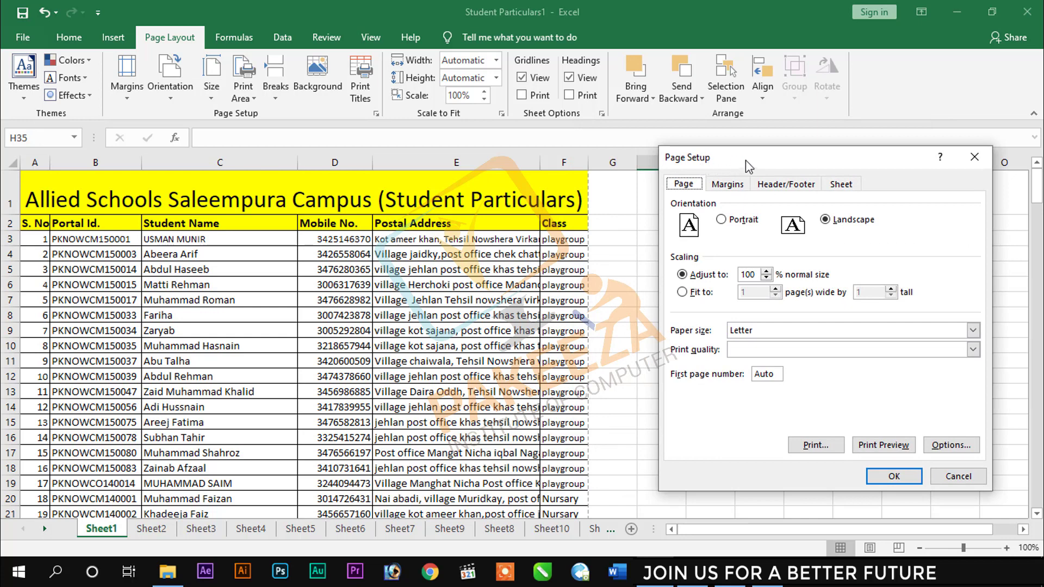
pyautogui.moveTo(749, 160); pyautogui.dragTo(721, 136)
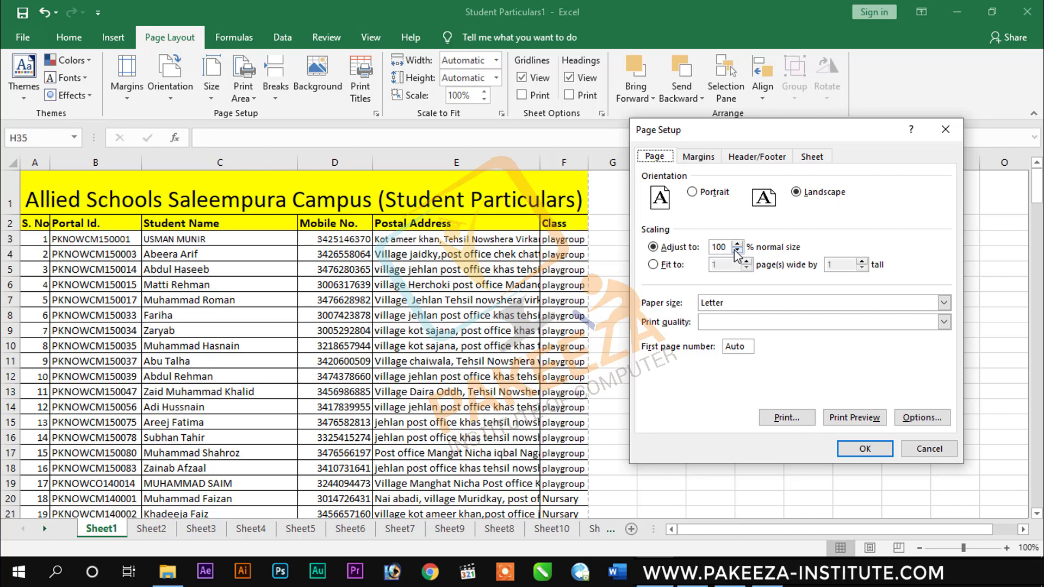
pyautogui.moveTo(727, 248); pyautogui.dragTo(689, 252)
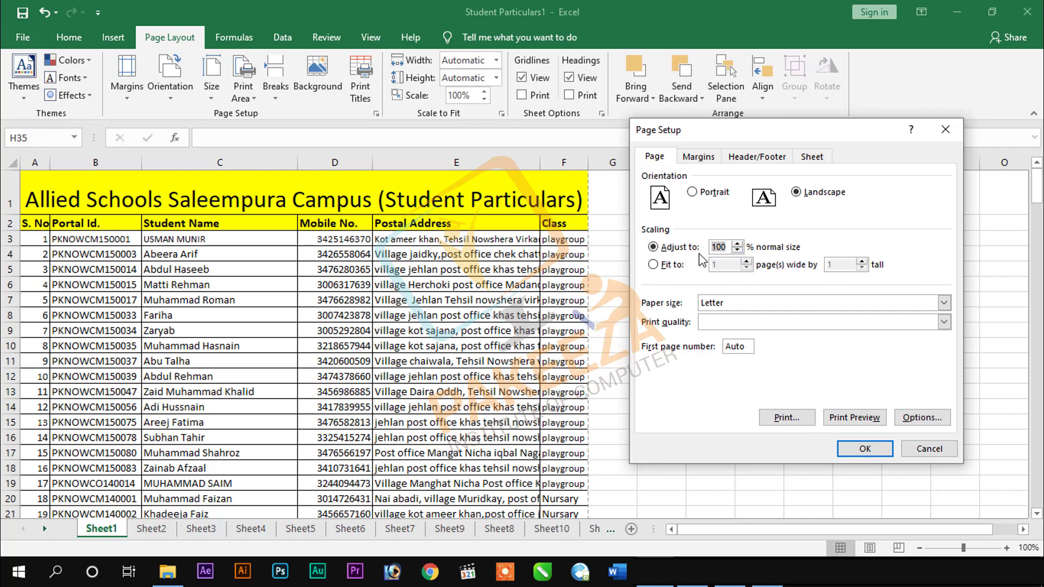
pyautogui.write('50')
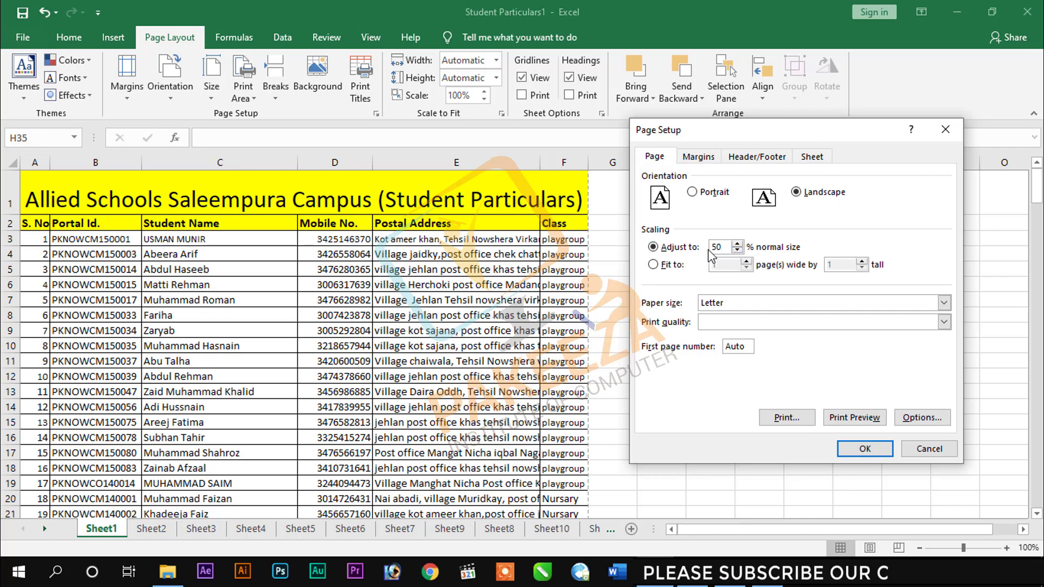
pyautogui.click(857, 418)
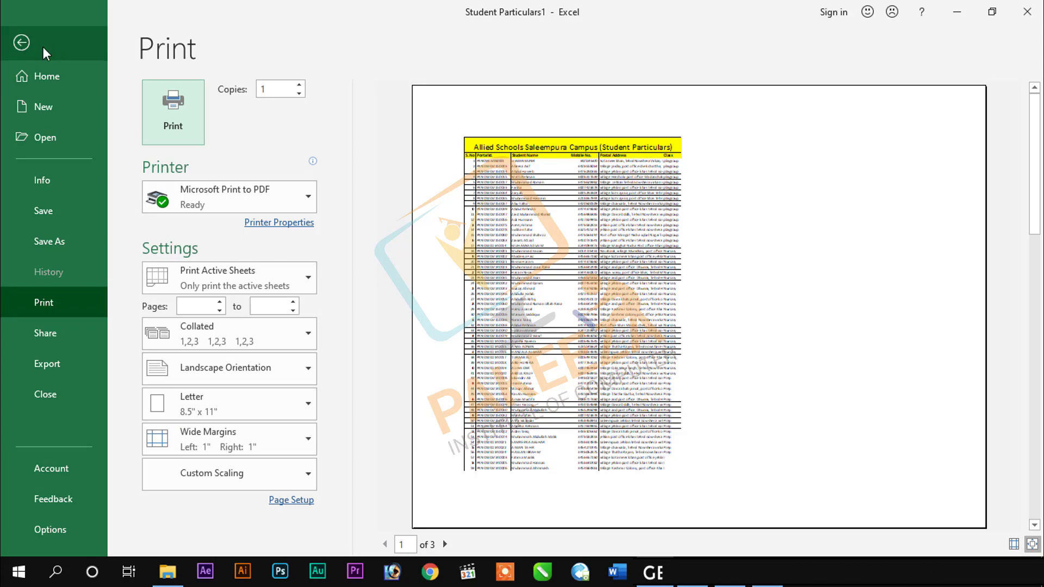
pyautogui.click(21, 43)
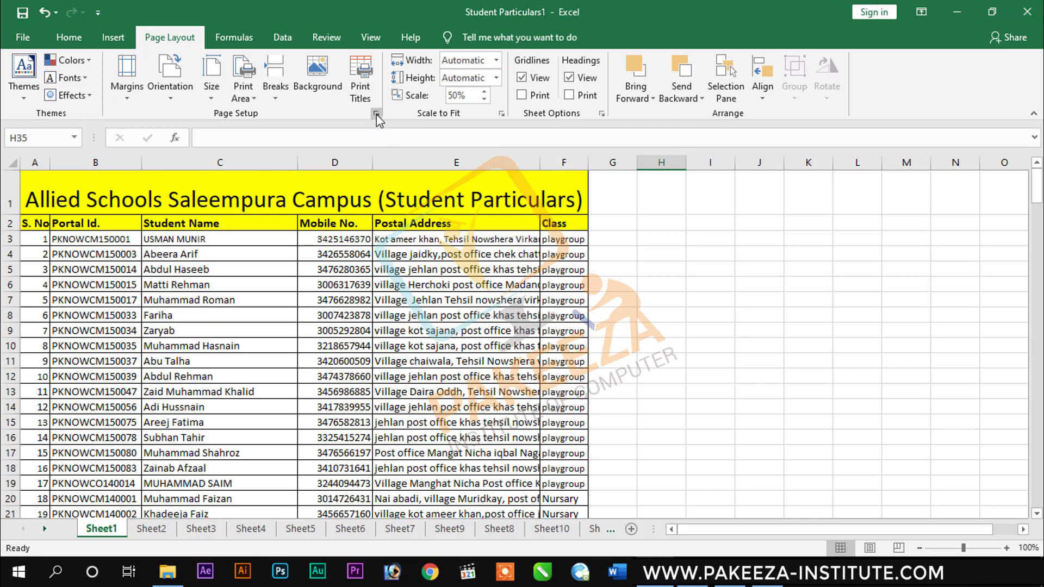
# Set the print scaling to 100% of normal size in Page Setup, using Adjust to rather than Fit to.
pyautogui.click(376, 114)
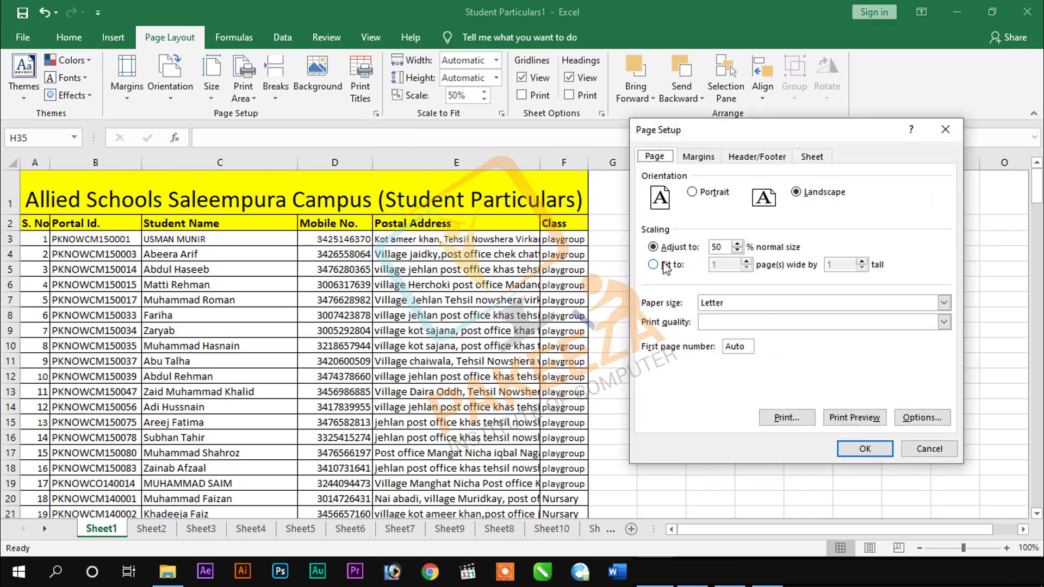
pyautogui.click(656, 268)
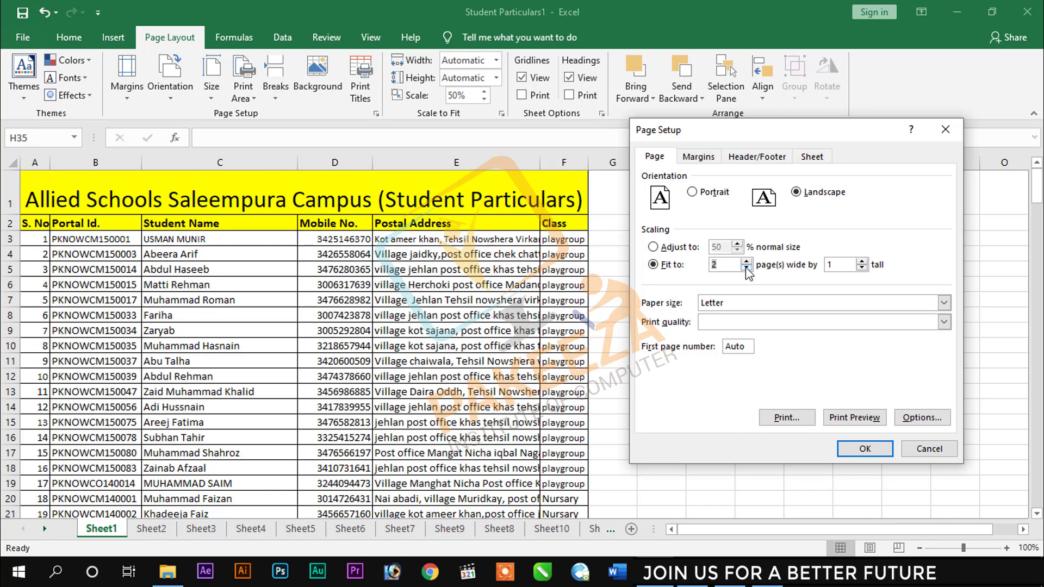
pyautogui.click(652, 247)
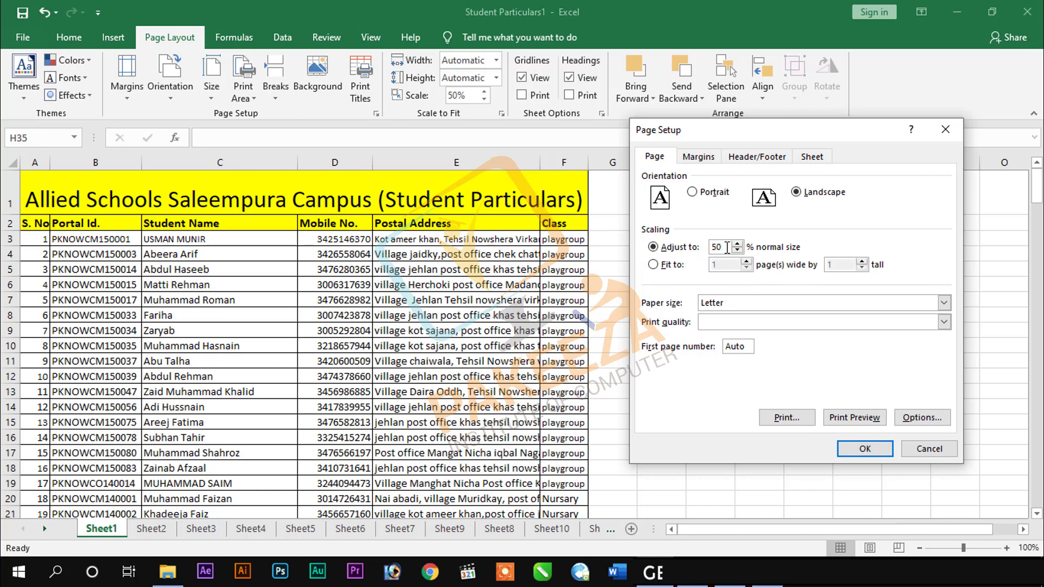
pyautogui.write('100')
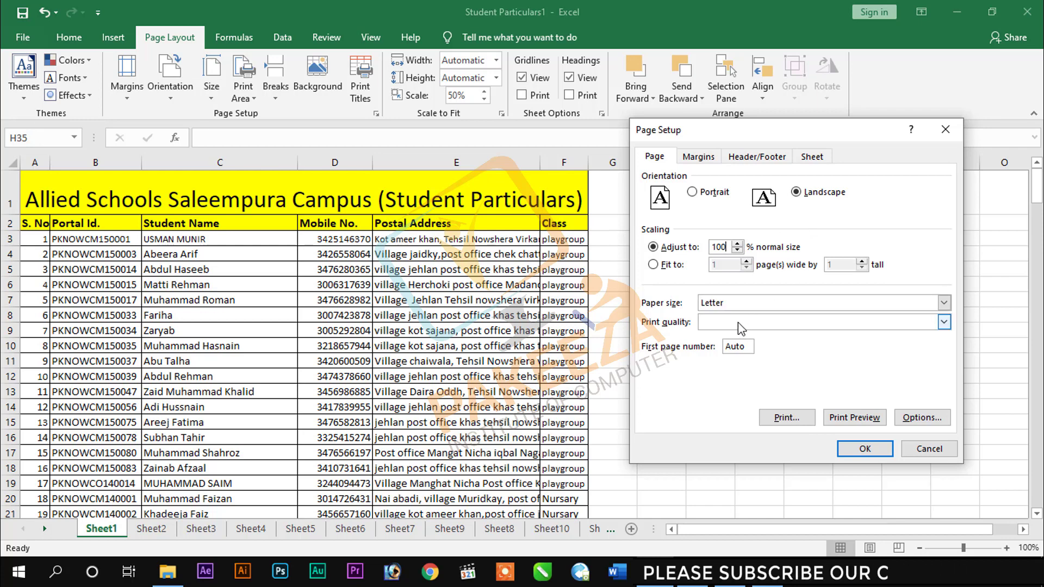
# Add a custom page header with the text "Pakeeza institute" in the center section.
pyautogui.click(698, 157)
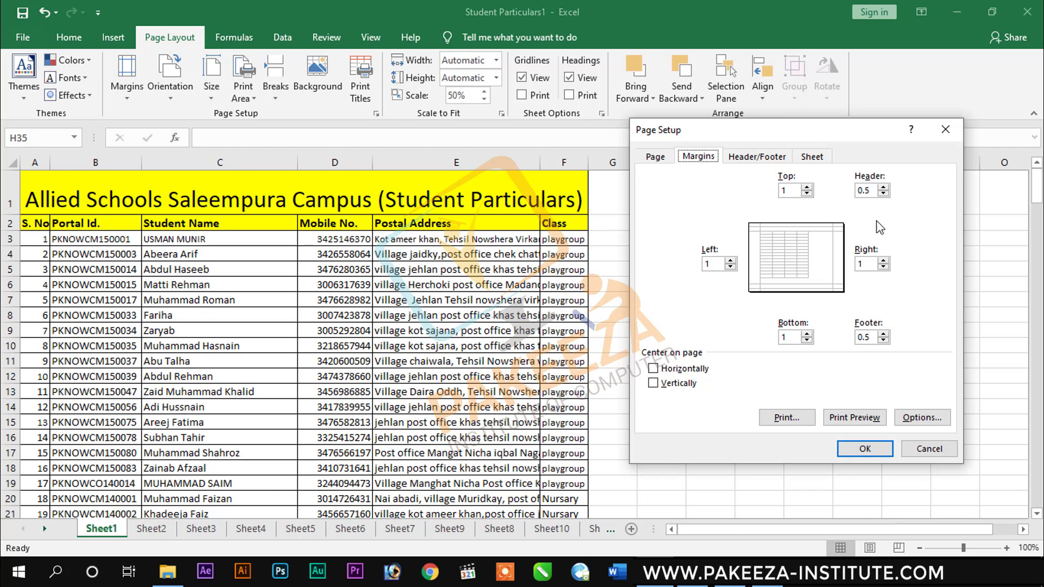
pyautogui.click(751, 160)
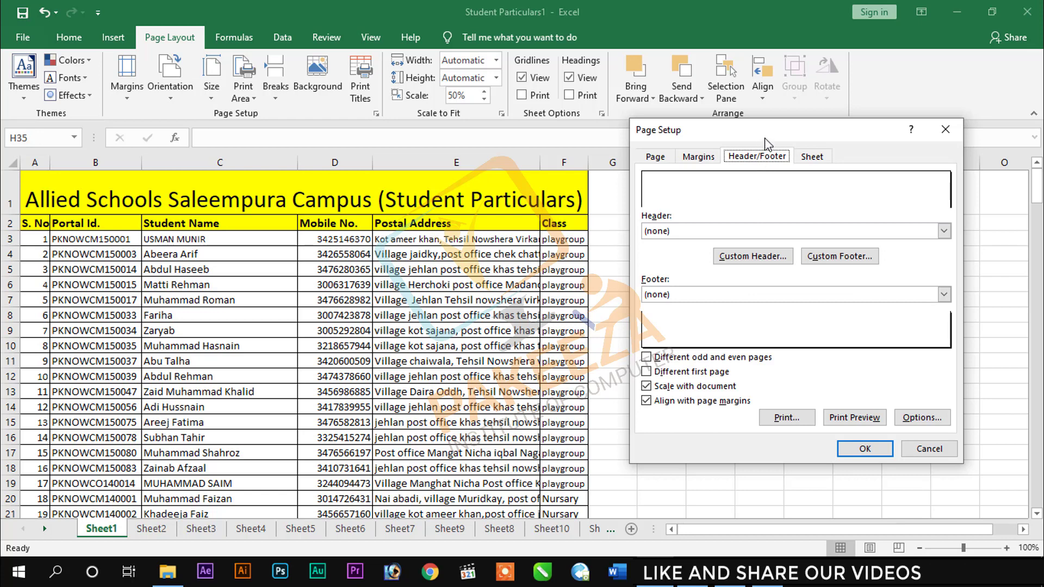
pyautogui.moveTo(764, 135); pyautogui.dragTo(765, 144)
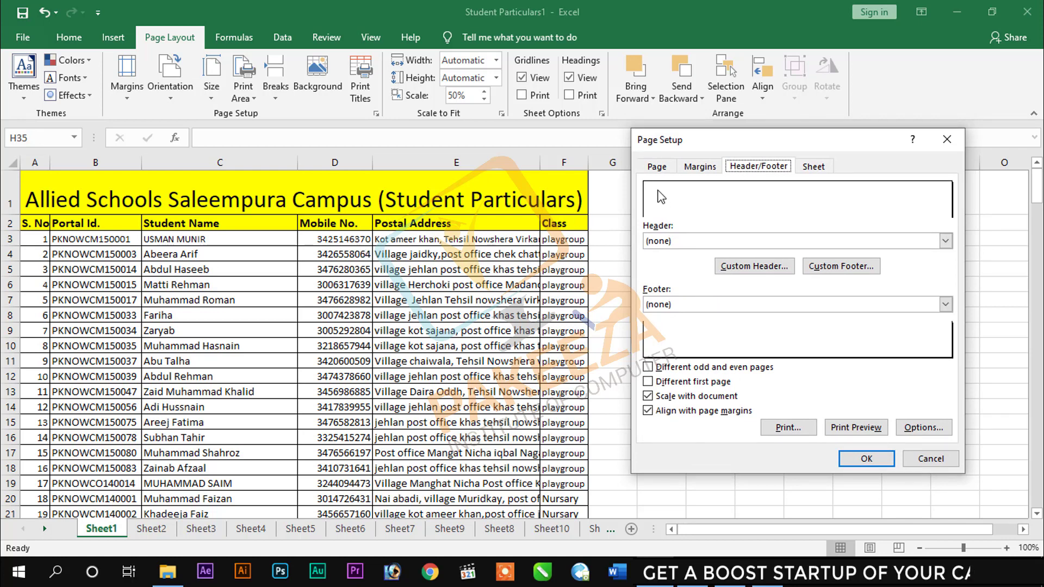
pyautogui.click(756, 269)
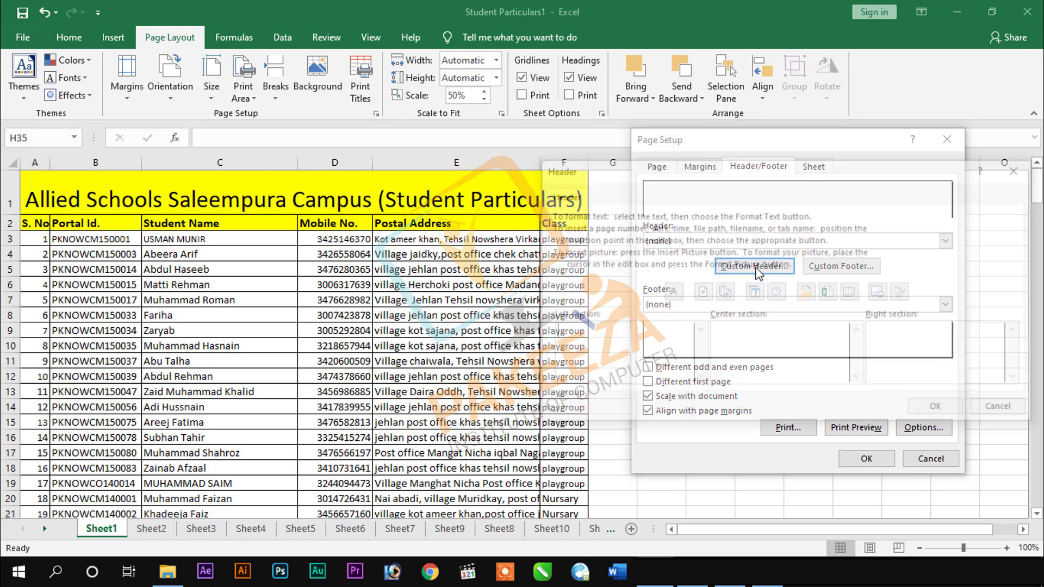
pyautogui.moveTo(679, 168); pyautogui.dragTo(523, 145)
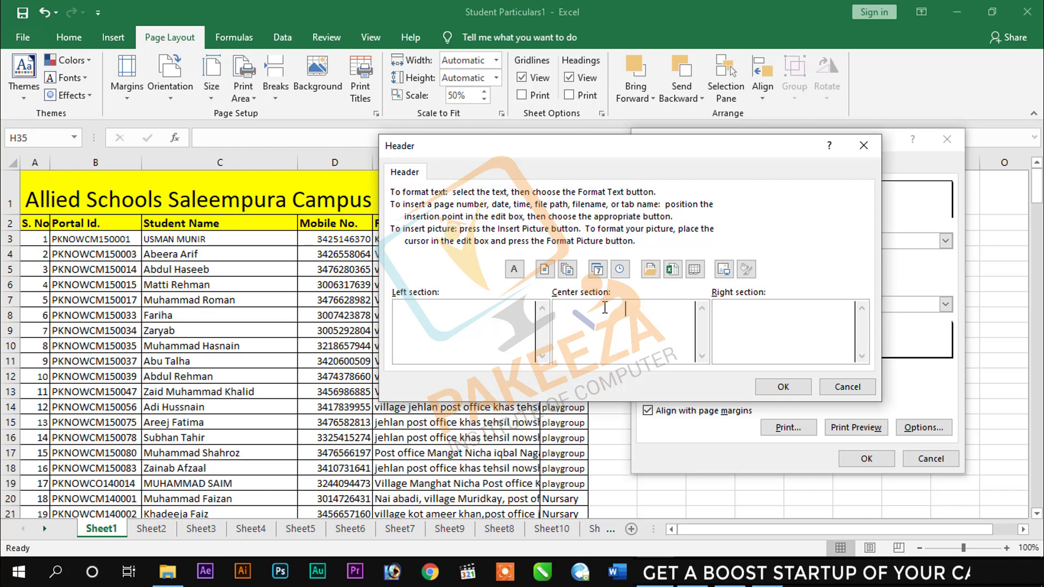
pyautogui.write('Pakeez')
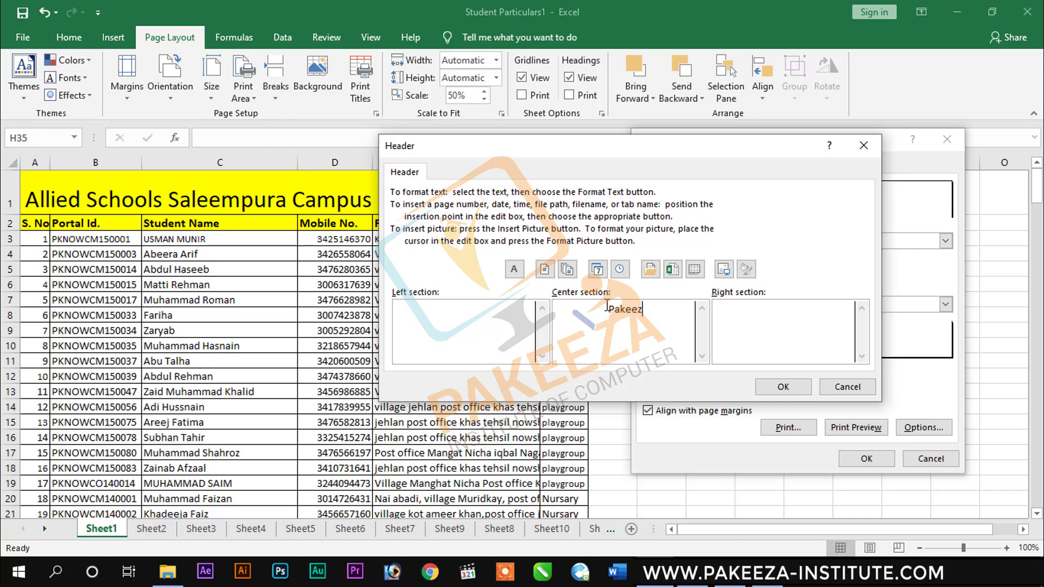
pyautogui.write('a inst')
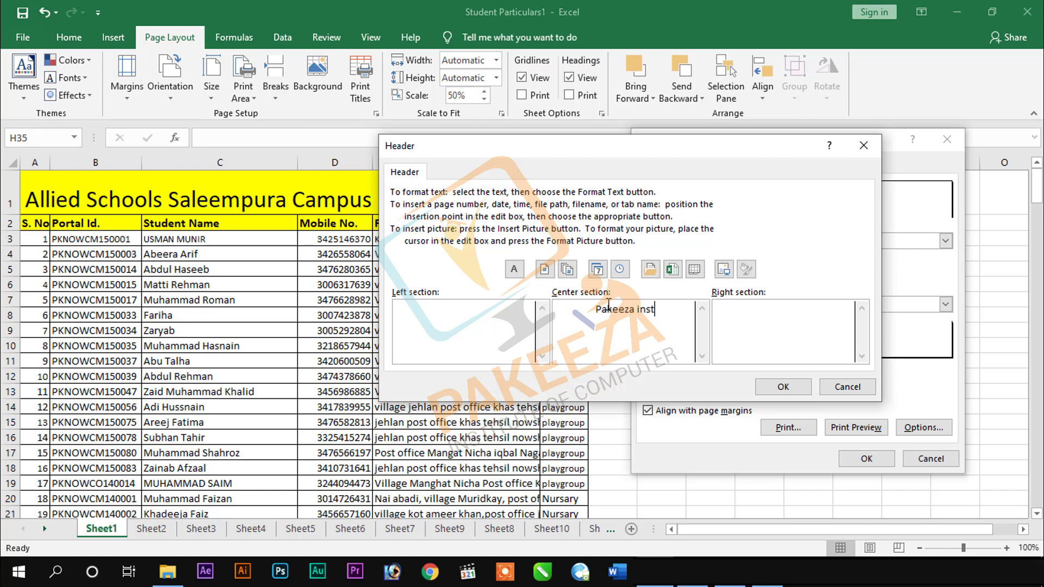
pyautogui.write('itute')
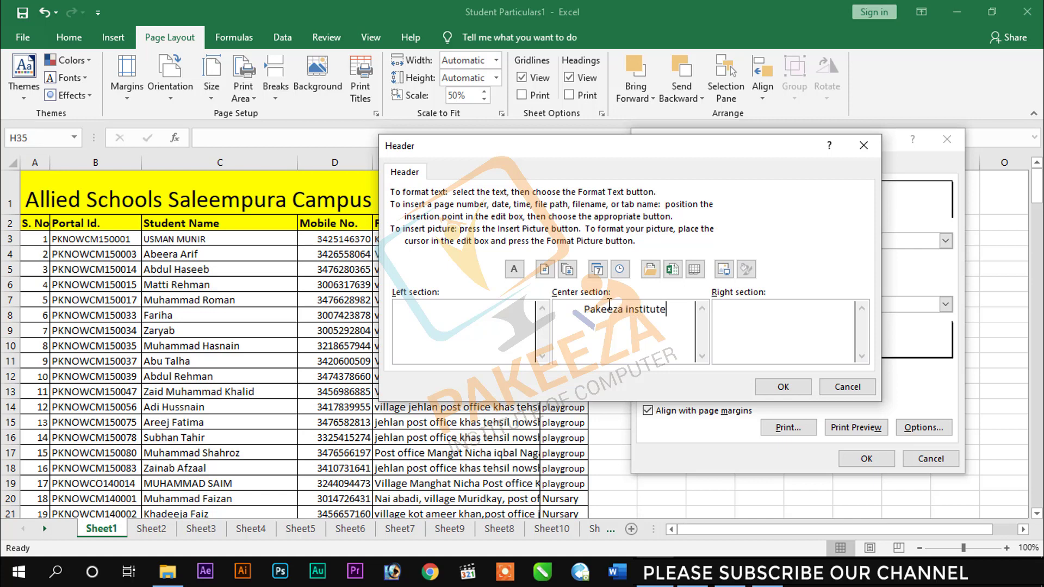
pyautogui.click(783, 386)
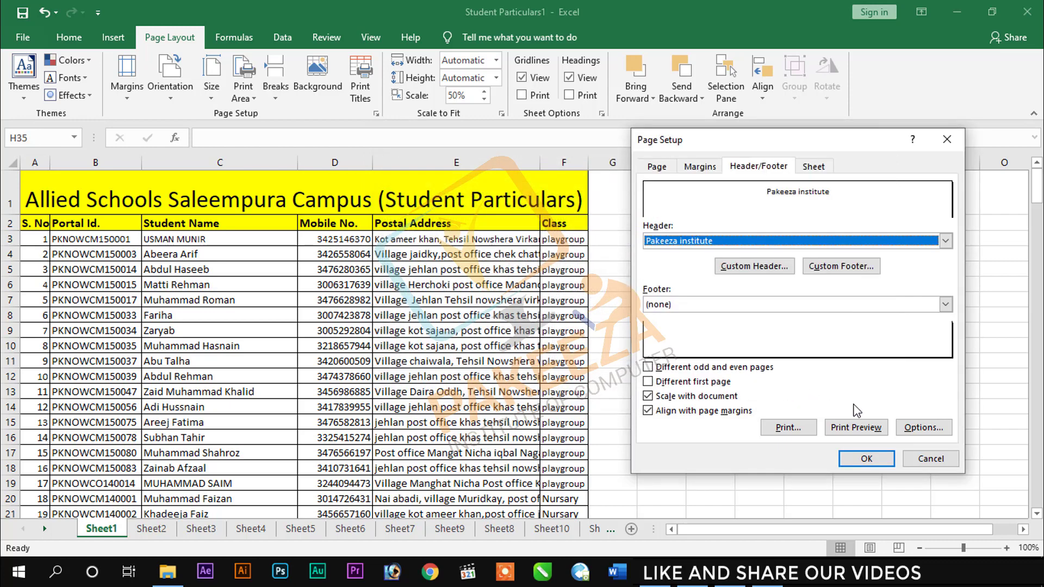
# Preview the printout and page through it to check the header on each page.
pyautogui.click(856, 429)
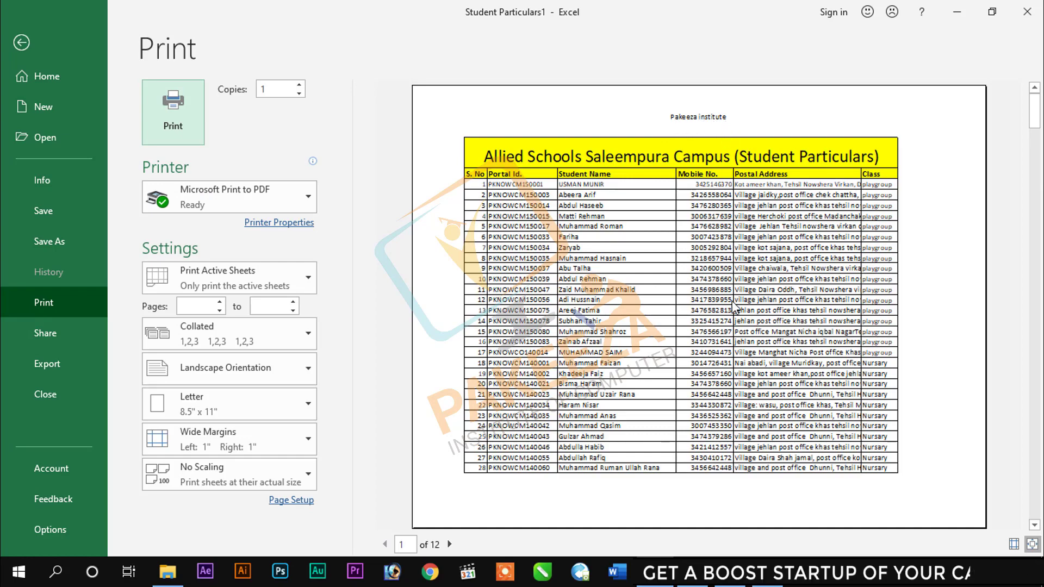
pyautogui.scroll(-3, 734, 308)
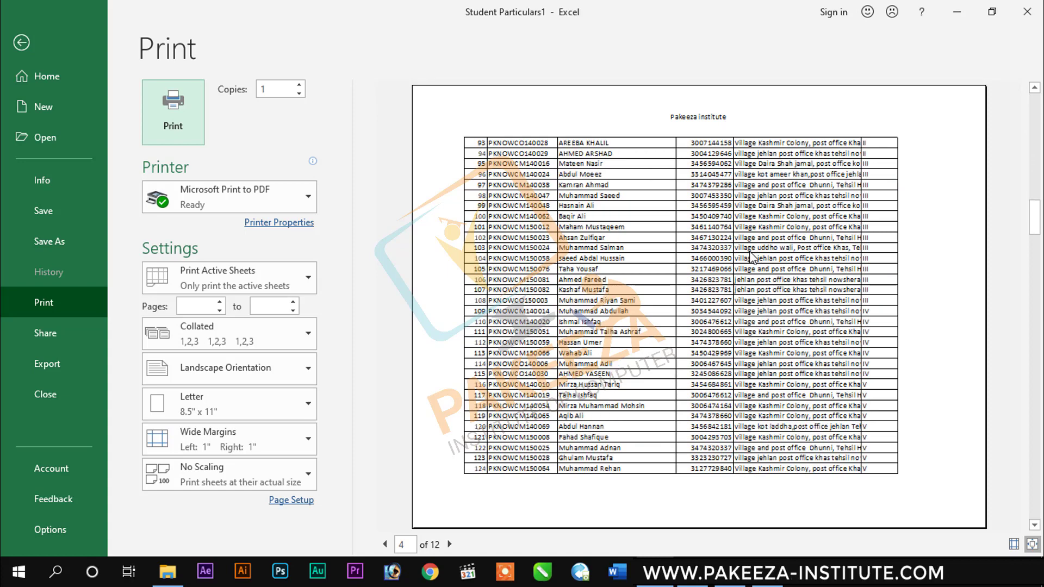
pyautogui.scroll(-7, 752, 256)
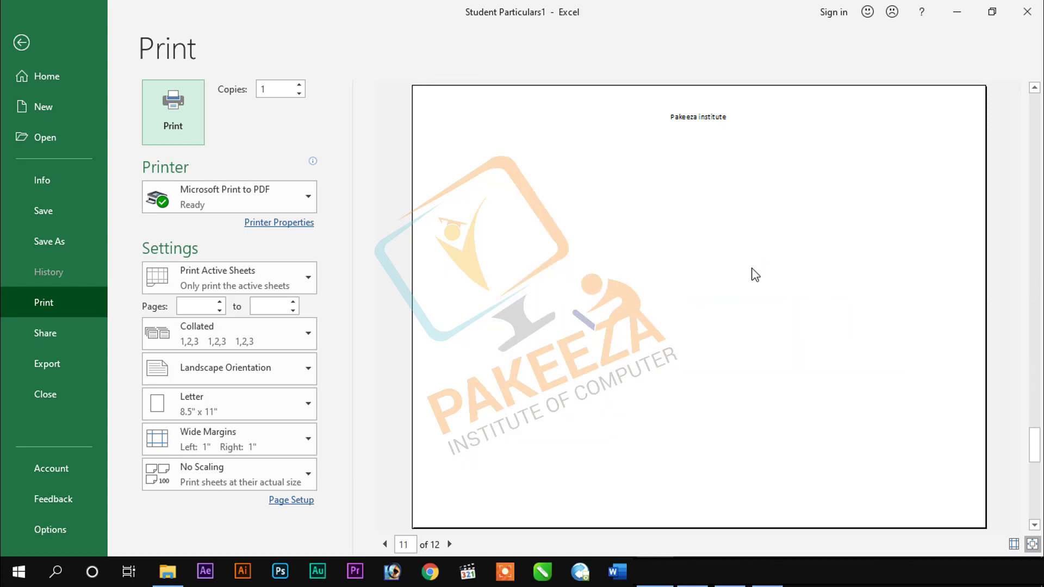
# Check the custom header on the last pages of the print preview and return to the worksheet.
pyautogui.scroll(-1, 753, 274)
pyautogui.scroll(2, 750, 261)
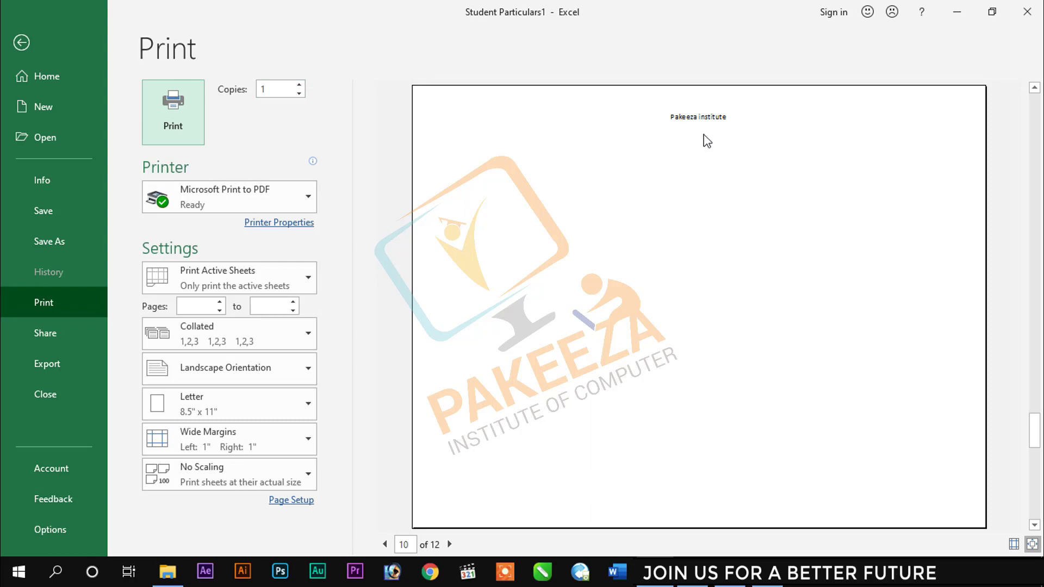
pyautogui.click(21, 42)
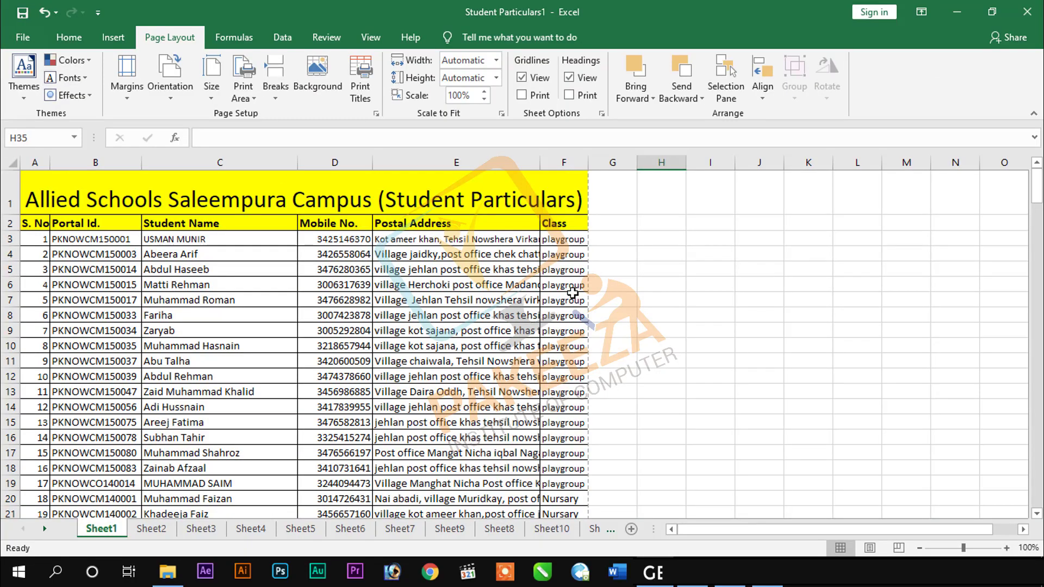
# Remove the "Pakeeza institute" text from the center section of the custom page header.
pyautogui.click(376, 115)
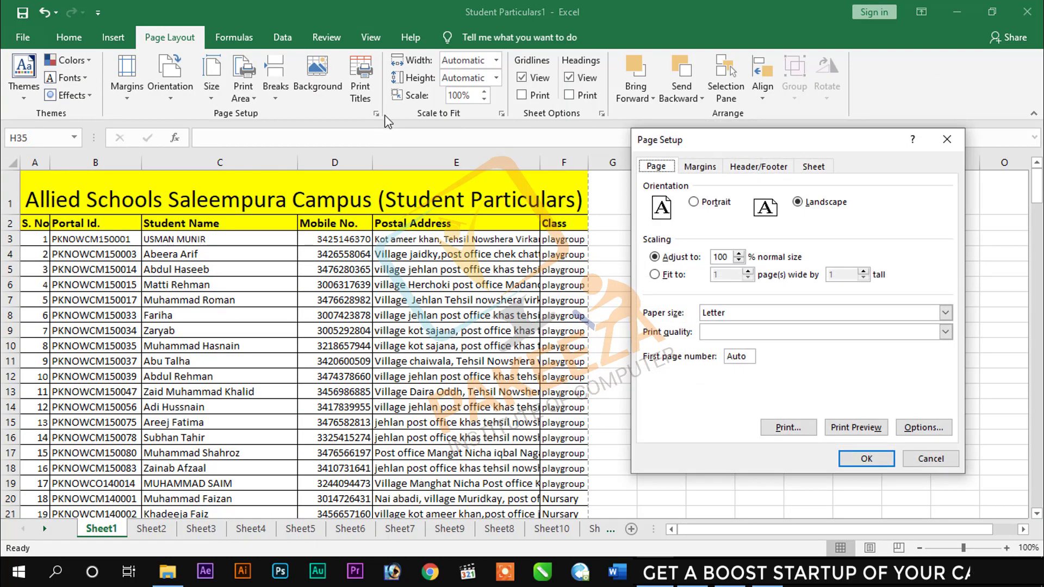
pyautogui.click(720, 166)
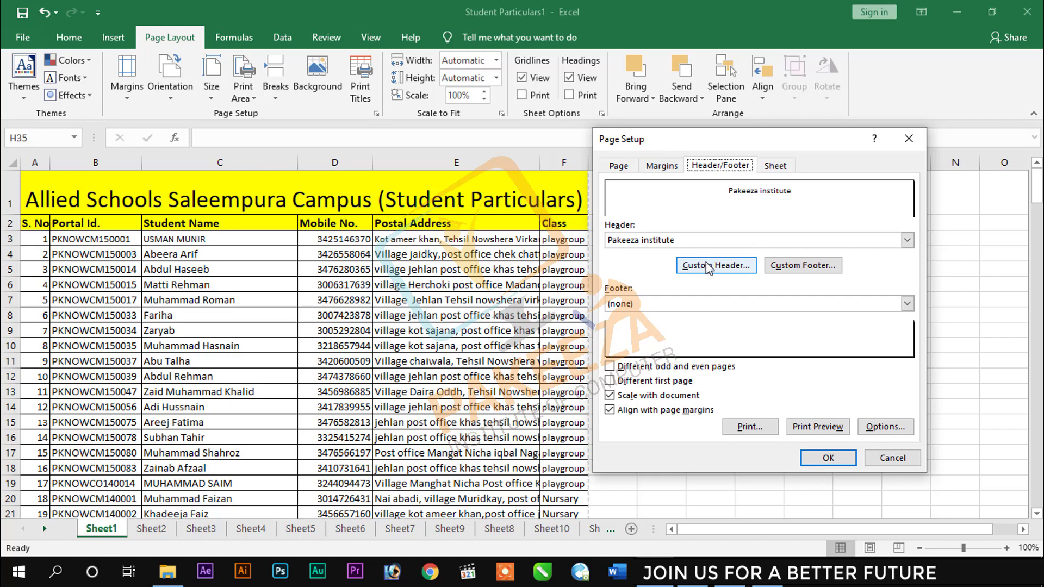
pyautogui.click(722, 266)
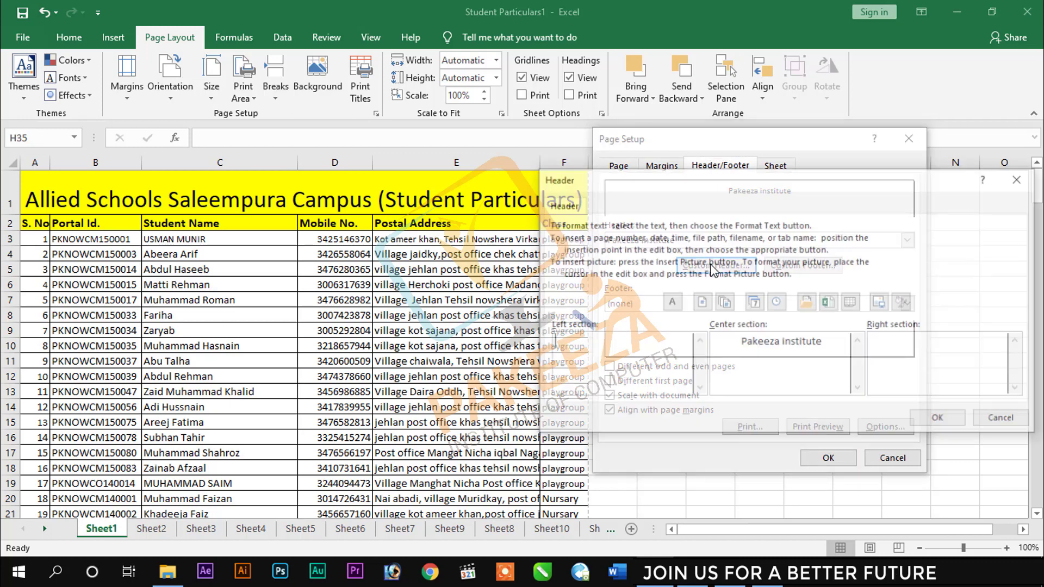
pyautogui.tripleClick(782, 337)
pyautogui.press('Delete')
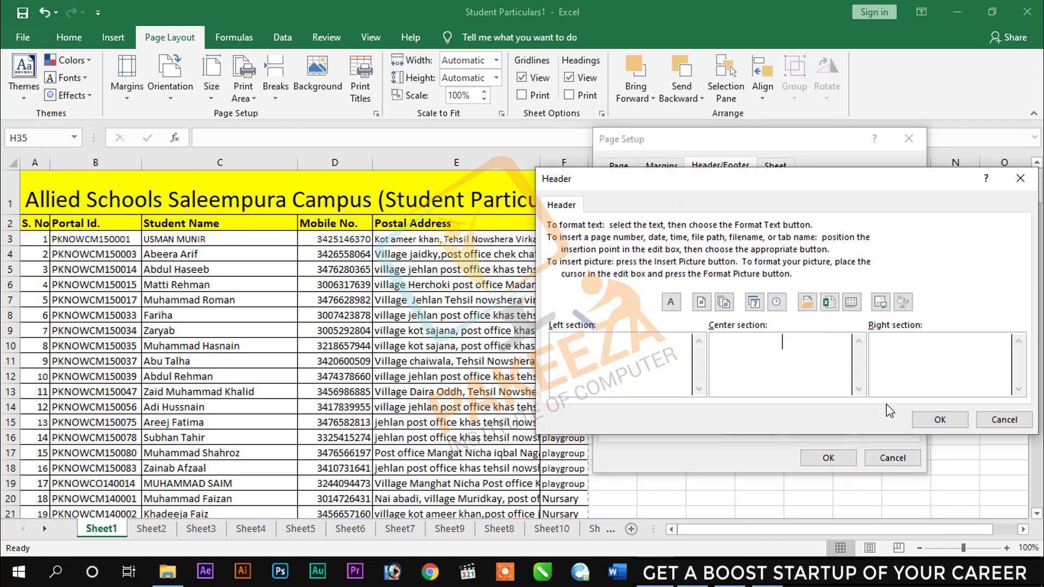
pyautogui.click(936, 421)
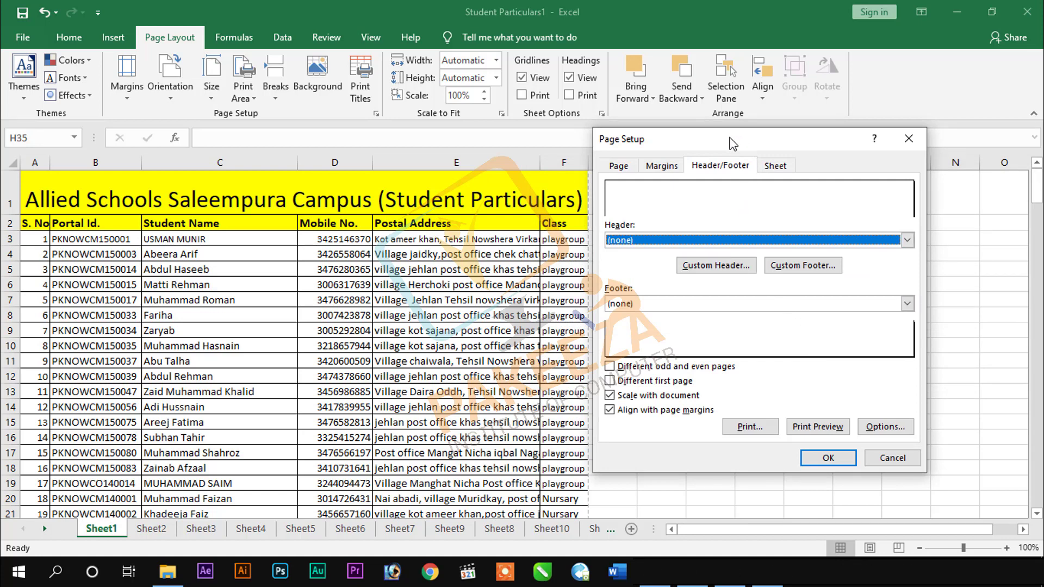
# Set rows 1 and 2 ($1:$2) as the print title rows to repeat at the top of every page.
pyautogui.moveTo(732, 143)
pyautogui.mouseDown()
pyautogui.moveTo(767, 149)
pyautogui.moveTo(736, 149)
pyautogui.mouseUp()
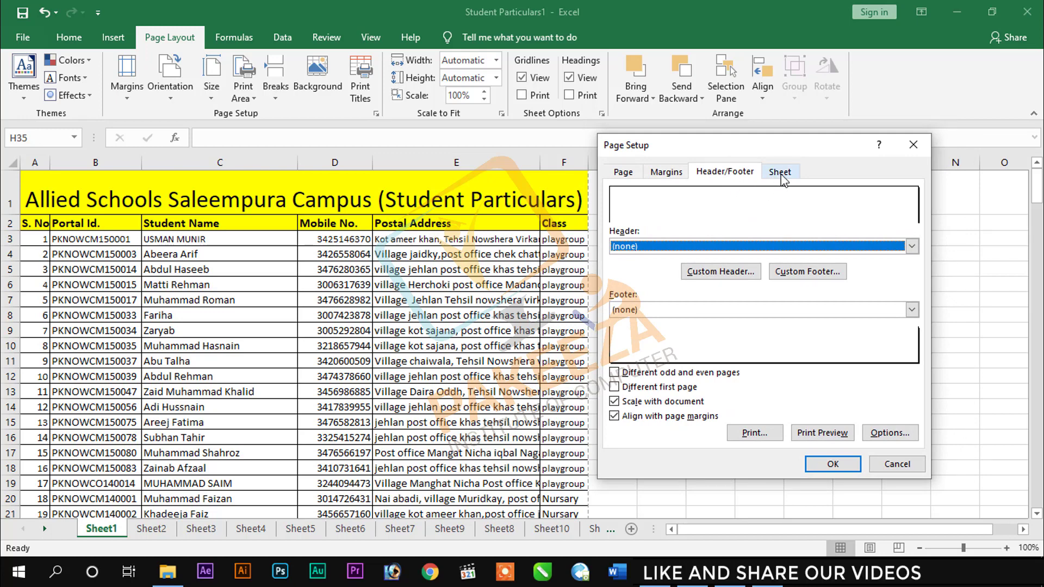
pyautogui.click(781, 173)
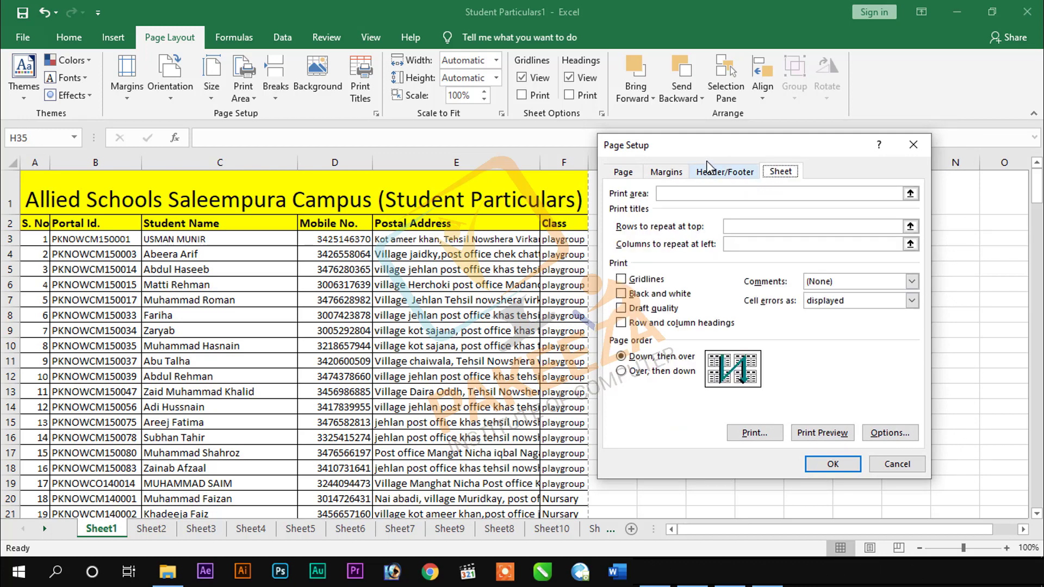
pyautogui.moveTo(705, 150); pyautogui.dragTo(709, 167)
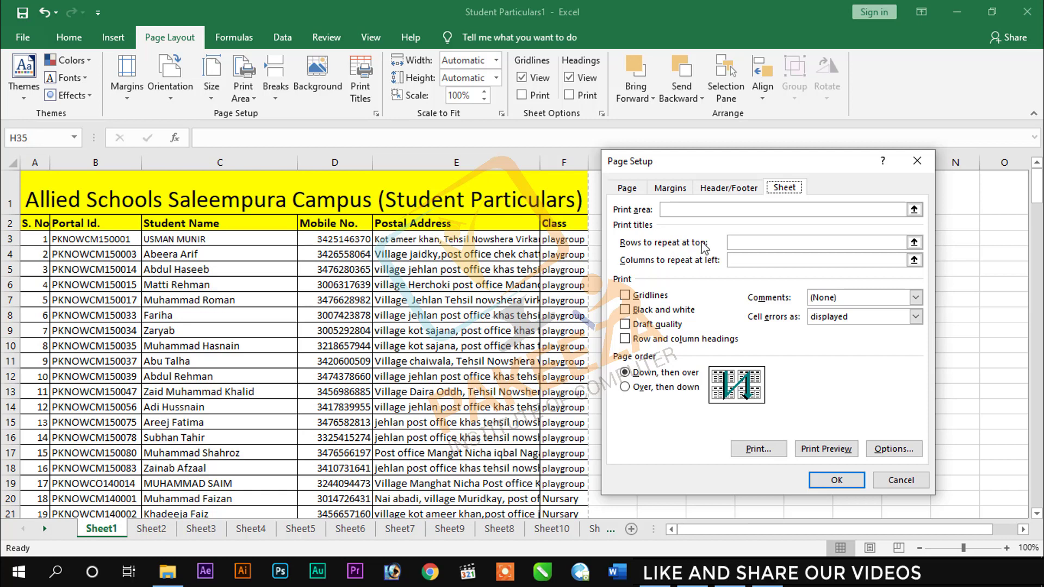
pyautogui.click(751, 244)
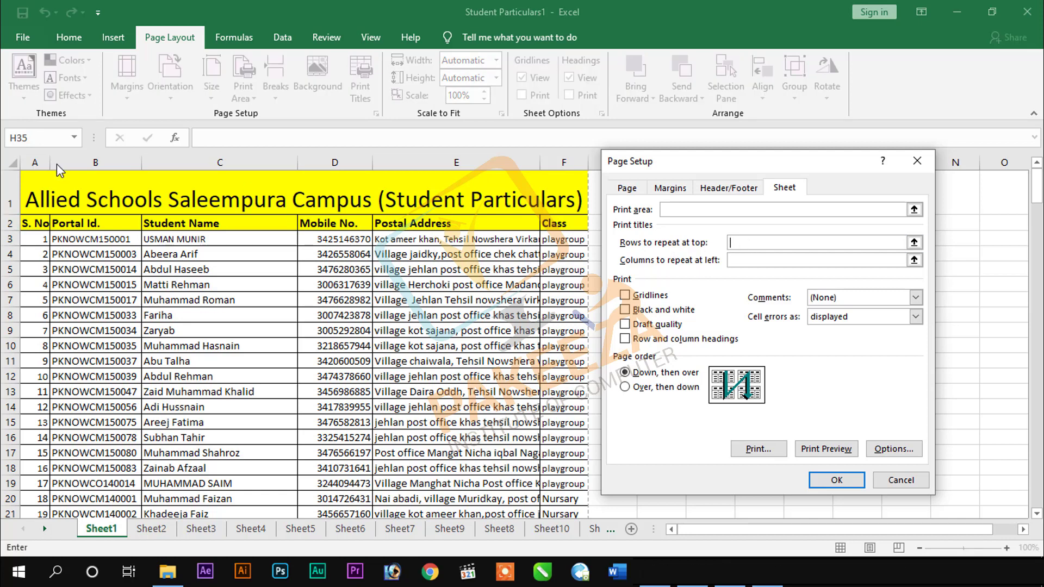
pyautogui.click(4, 192)
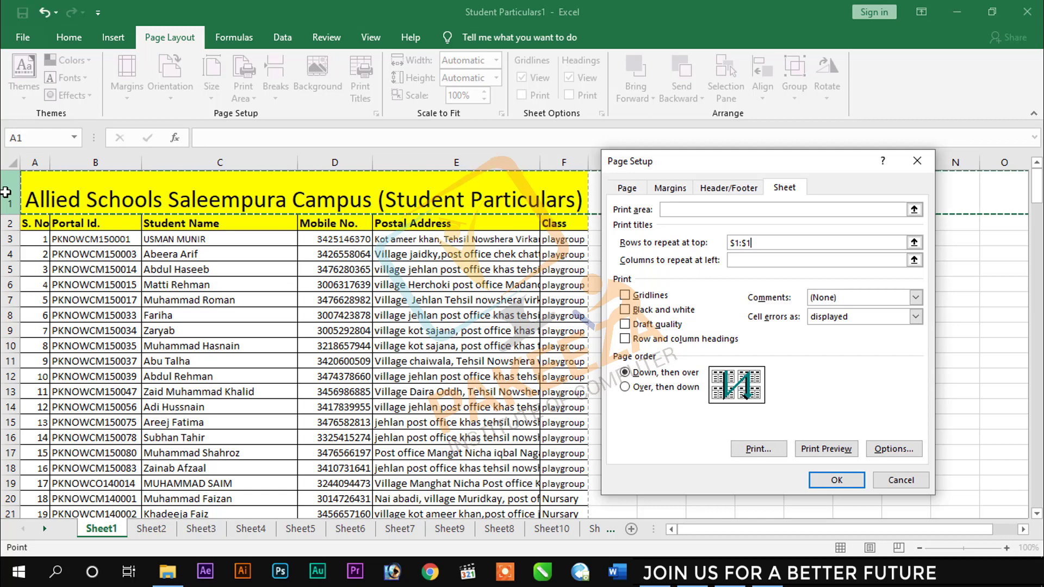
pyautogui.keyDown('shift'); pyautogui.click(9, 222); pyautogui.keyUp('shift')
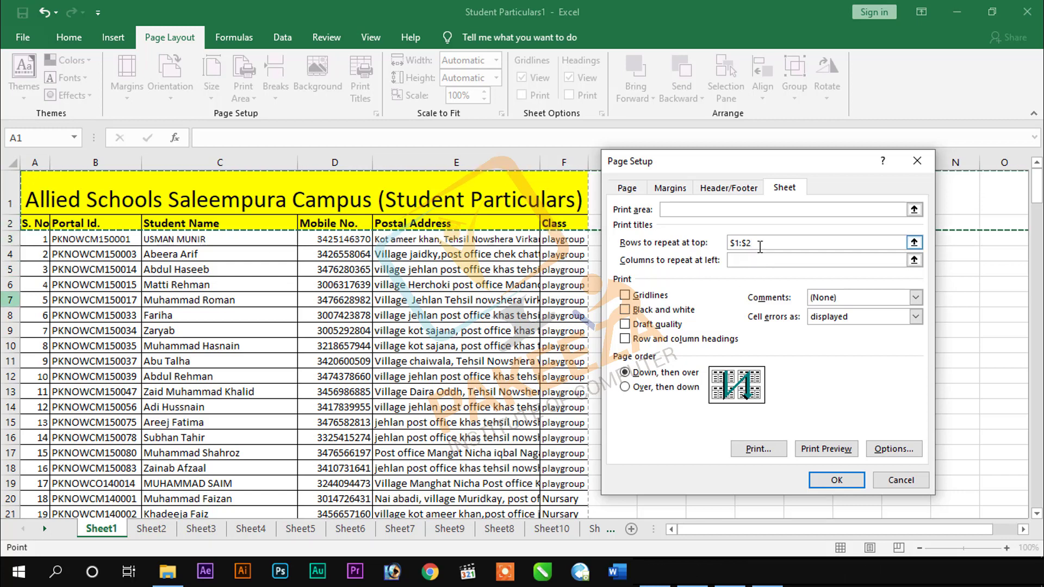
# Preview the printout, page through it to check the repeated title rows, and return to the worksheet.
pyautogui.click(841, 449)
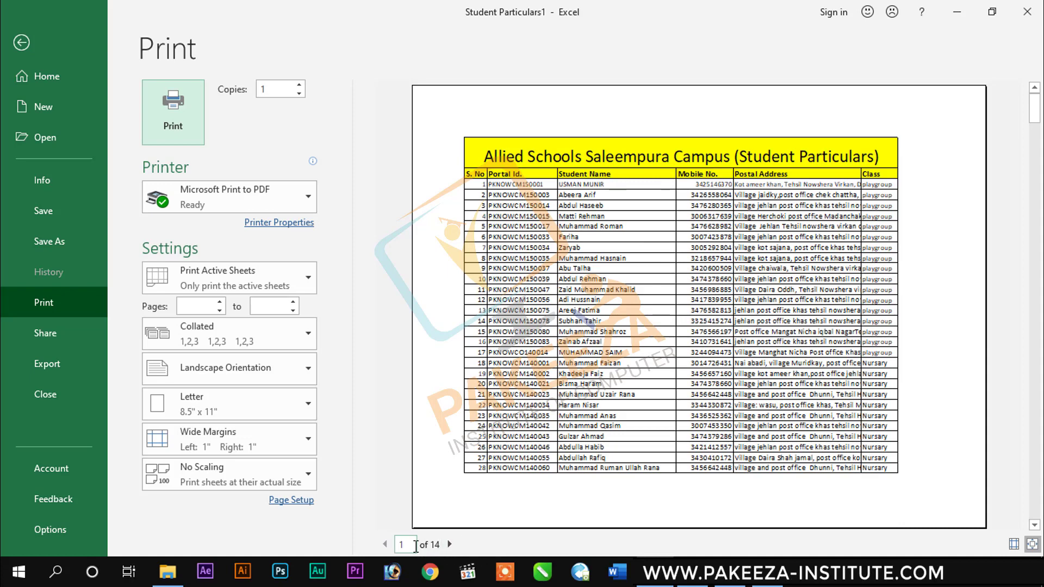
pyautogui.click(449, 545)
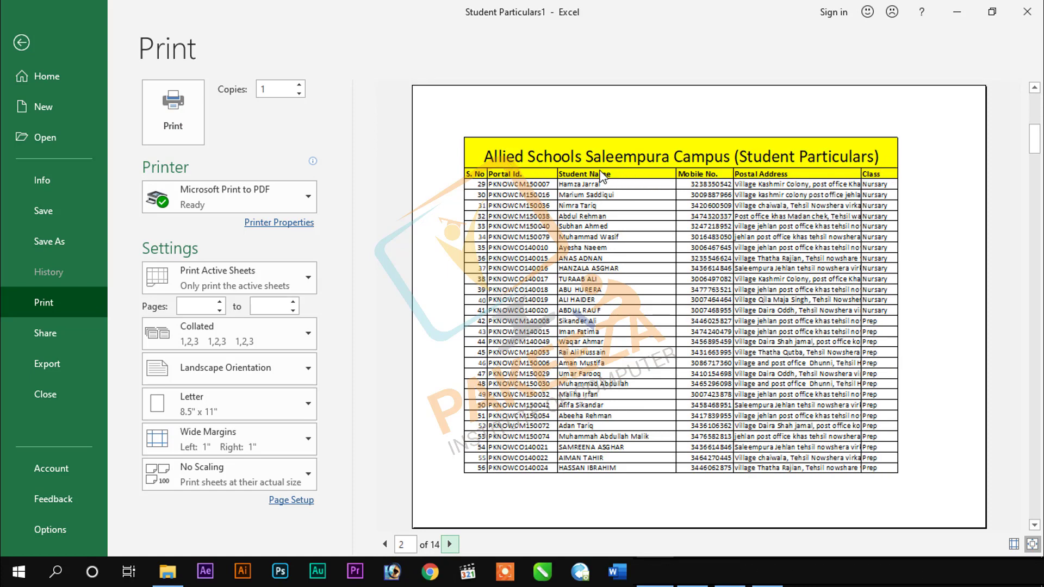
pyautogui.click(450, 544)
pyautogui.click(450, 543)
pyautogui.click(450, 543)
pyautogui.click(450, 544)
pyautogui.click(450, 543)
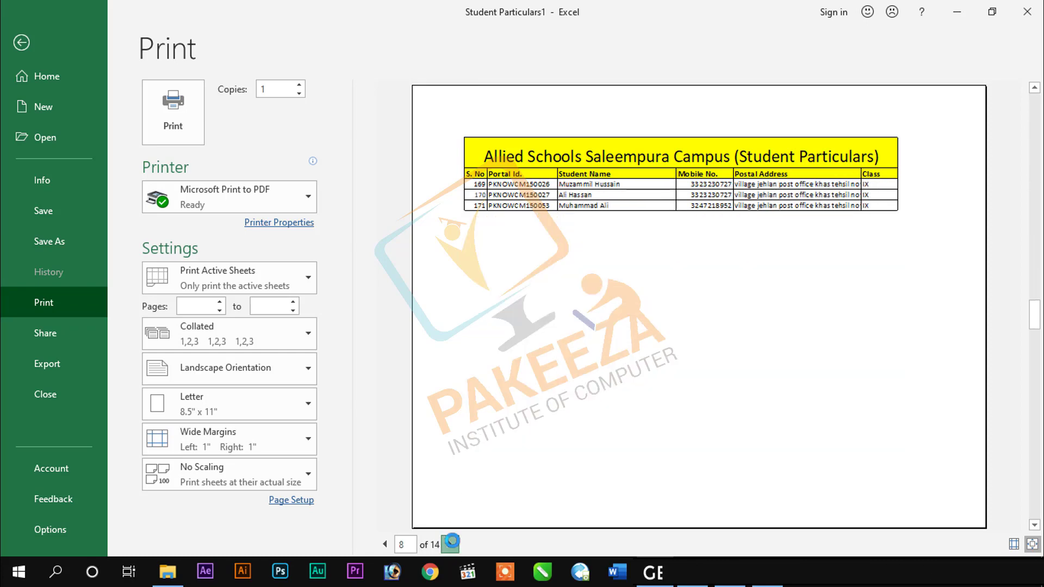
pyautogui.click(450, 544)
pyautogui.click(451, 544)
pyautogui.click(450, 544)
pyautogui.click(383, 544)
pyautogui.click(384, 545)
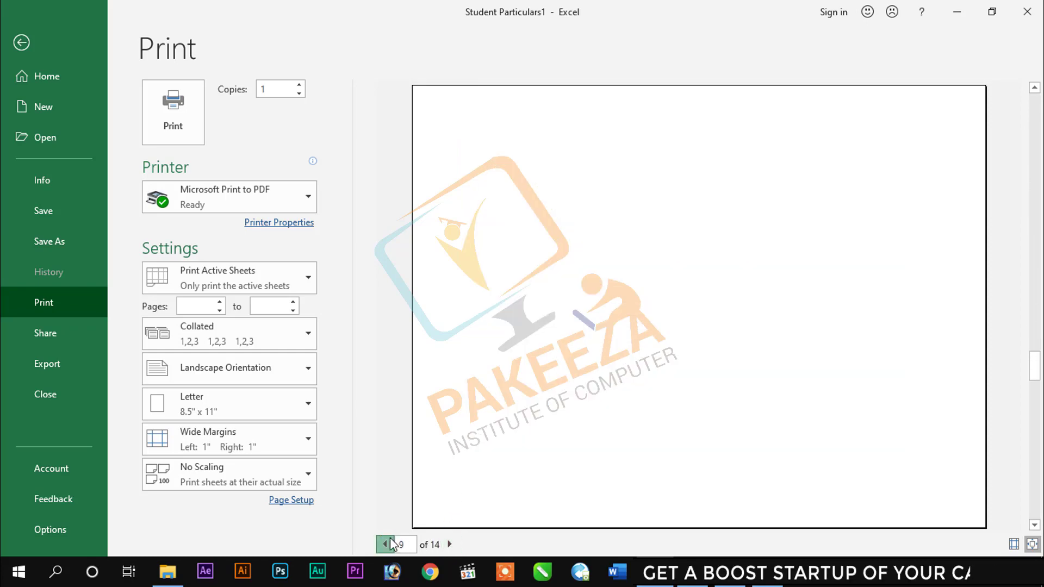
pyautogui.click(384, 544)
pyautogui.click(385, 544)
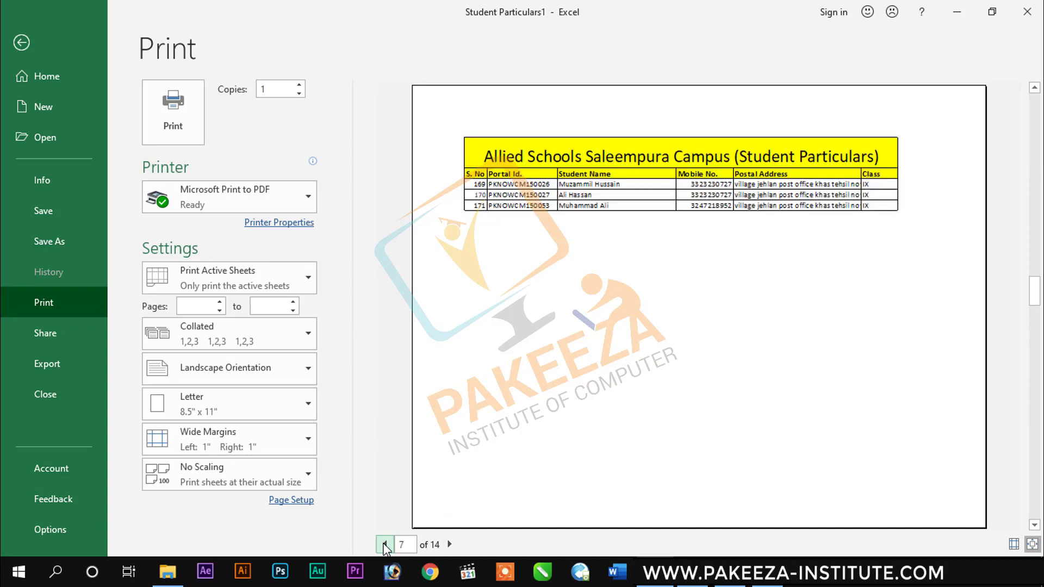
pyautogui.click(385, 544)
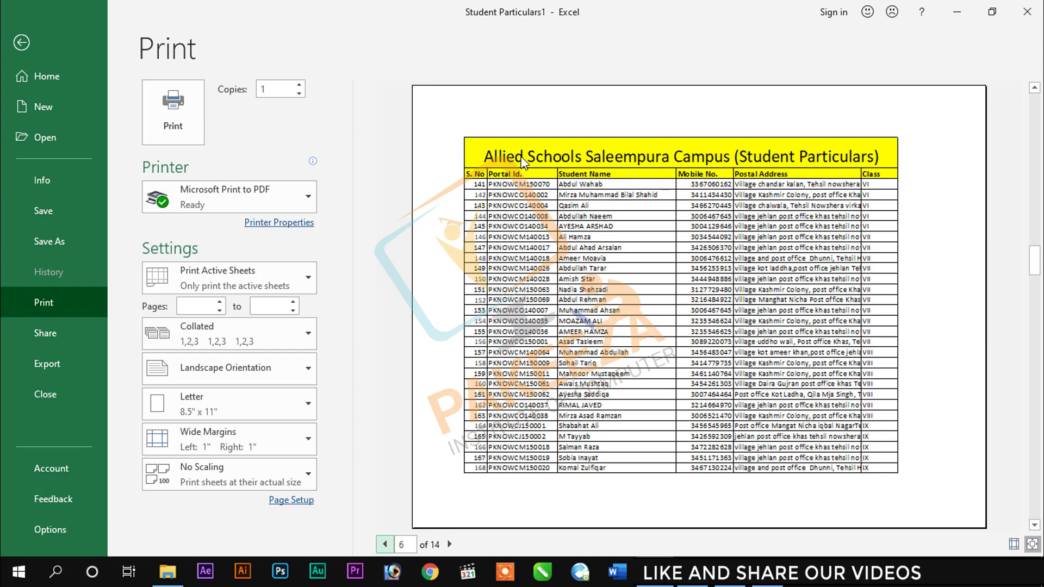
pyautogui.click(35, 41)
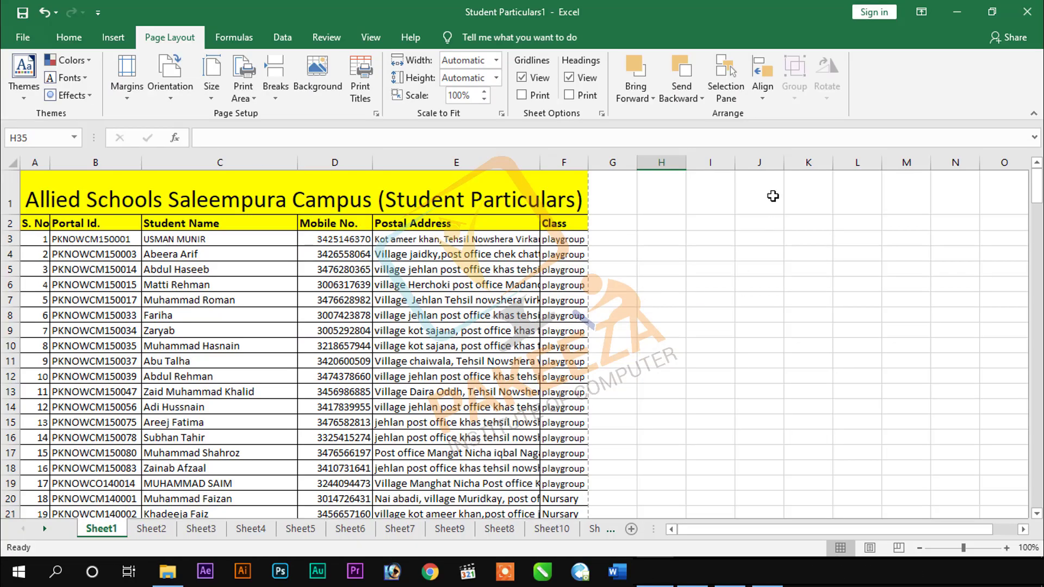
# Set columns A to F ($A:$F) as the print title columns to repeat at left in Page Setup.
pyautogui.click(376, 113)
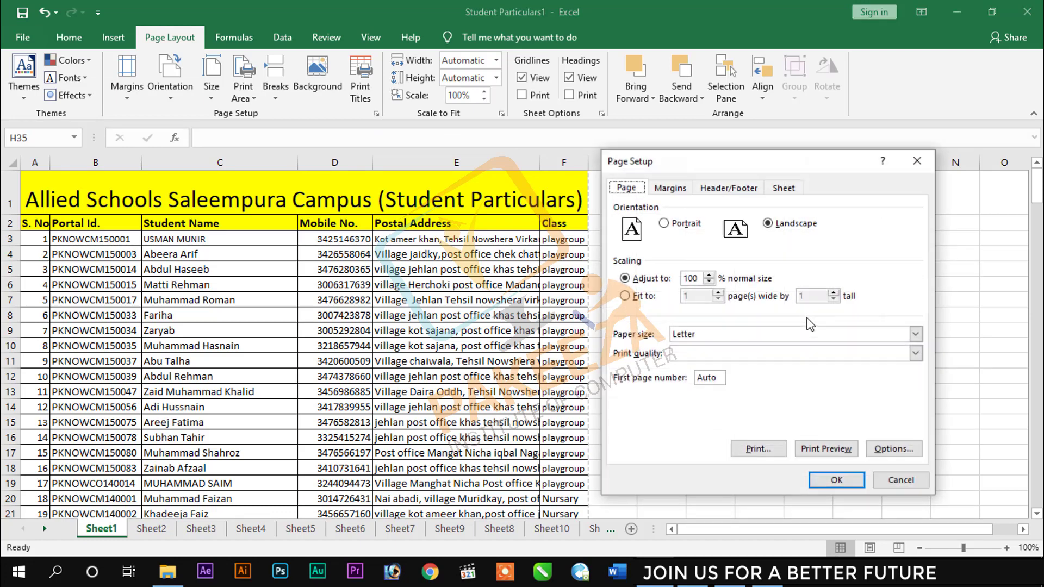
pyautogui.click(784, 190)
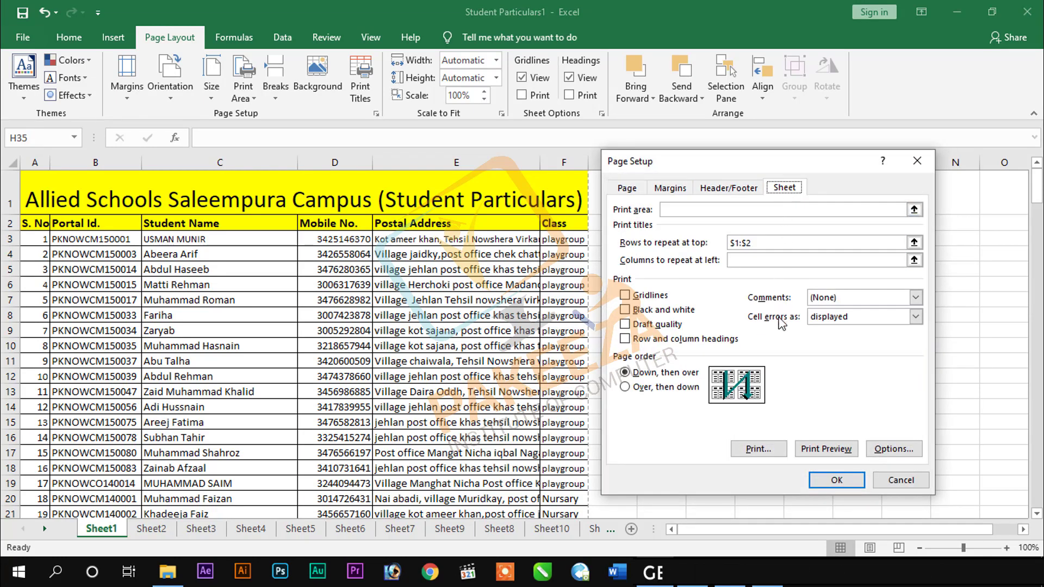
pyautogui.moveTo(757, 162); pyautogui.dragTo(717, 128)
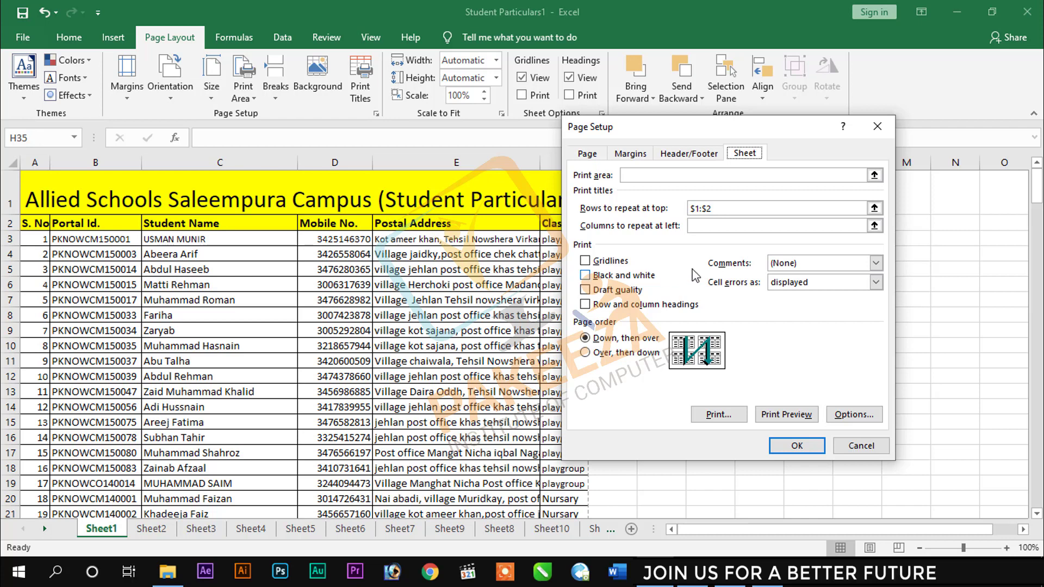
pyautogui.click(717, 227)
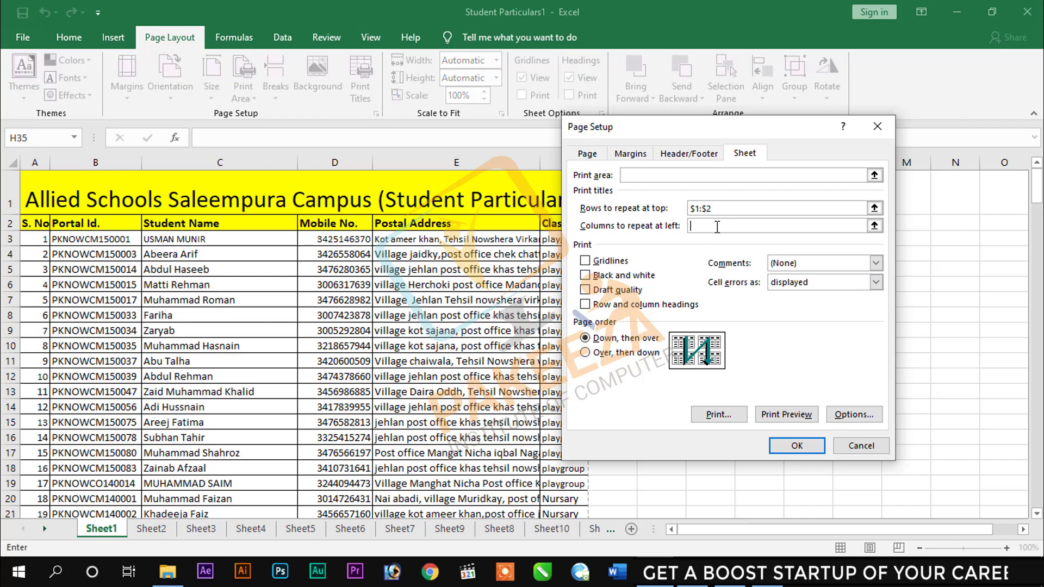
pyautogui.click(34, 162)
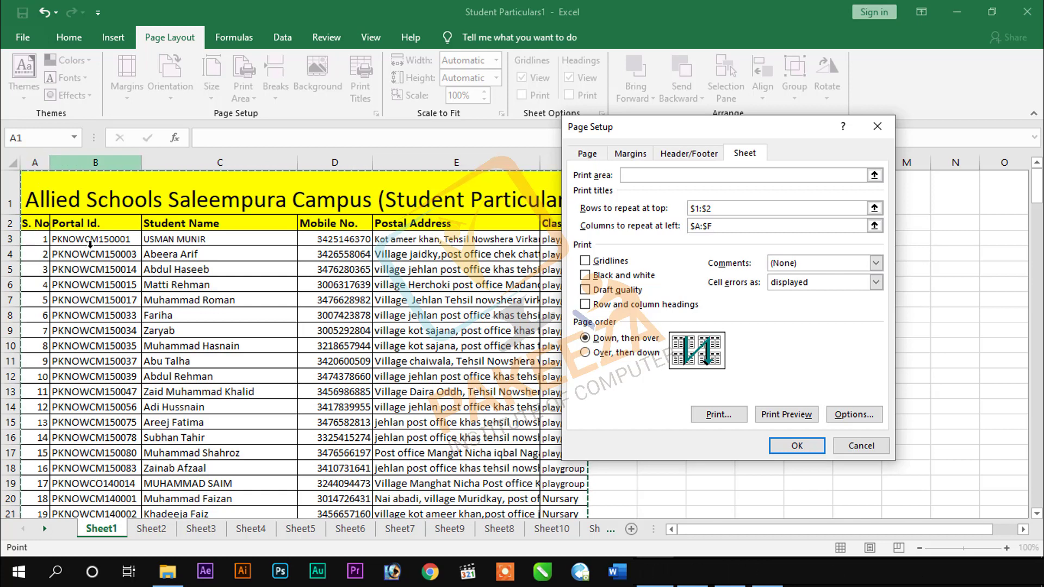
# Try to preview the printout with the columns to repeat at left shortened to $A.
pyautogui.click(750, 228)
pyautogui.press('BackSpace')
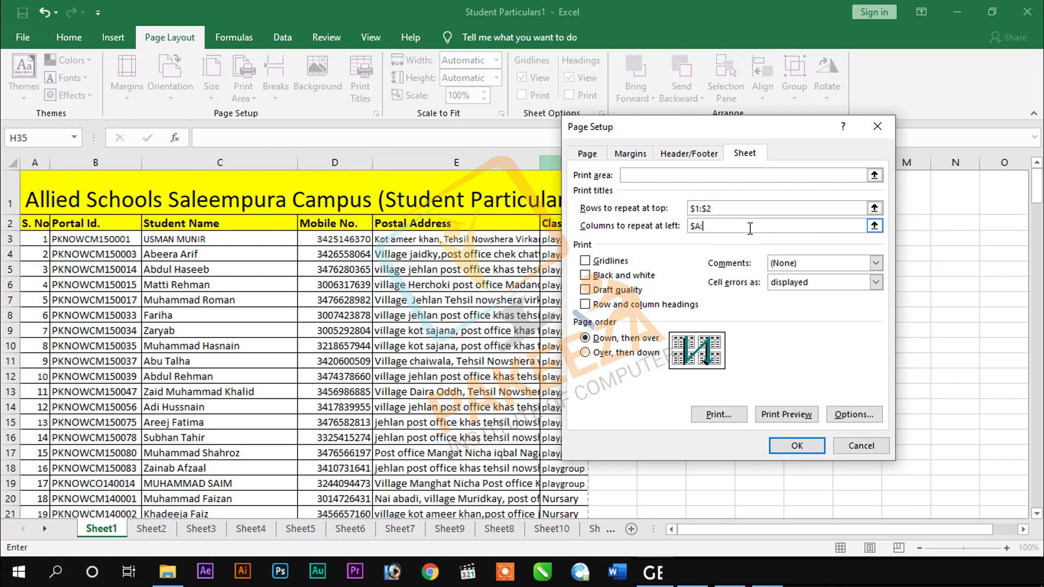
pyautogui.press('BackSpace')
pyautogui.click(790, 415)
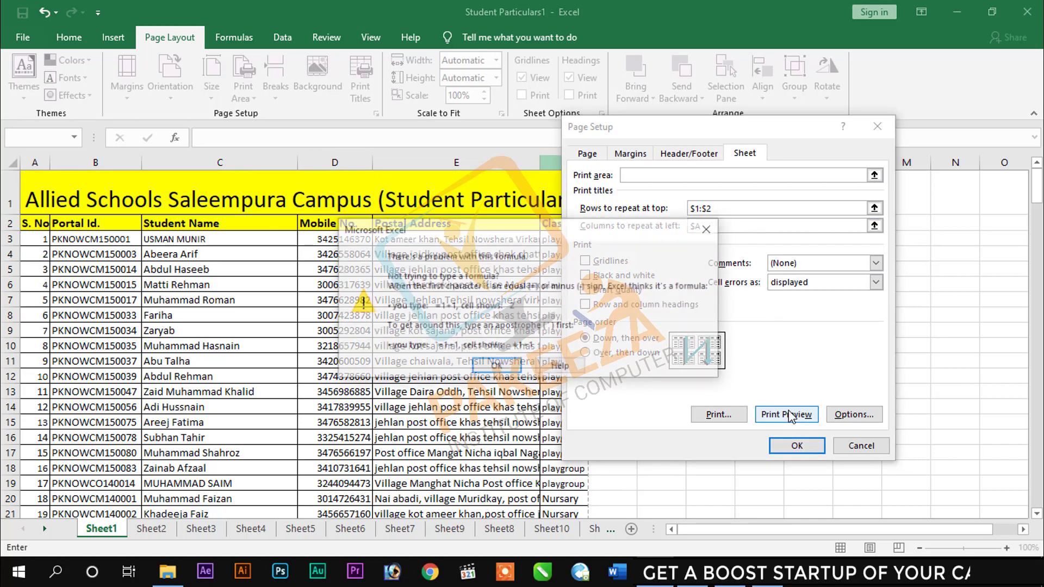
pyautogui.click(496, 373)
# Replace the columns to repeat at left with a fresh selection of columns A to F ($A:$F).
pyautogui.click(712, 228)
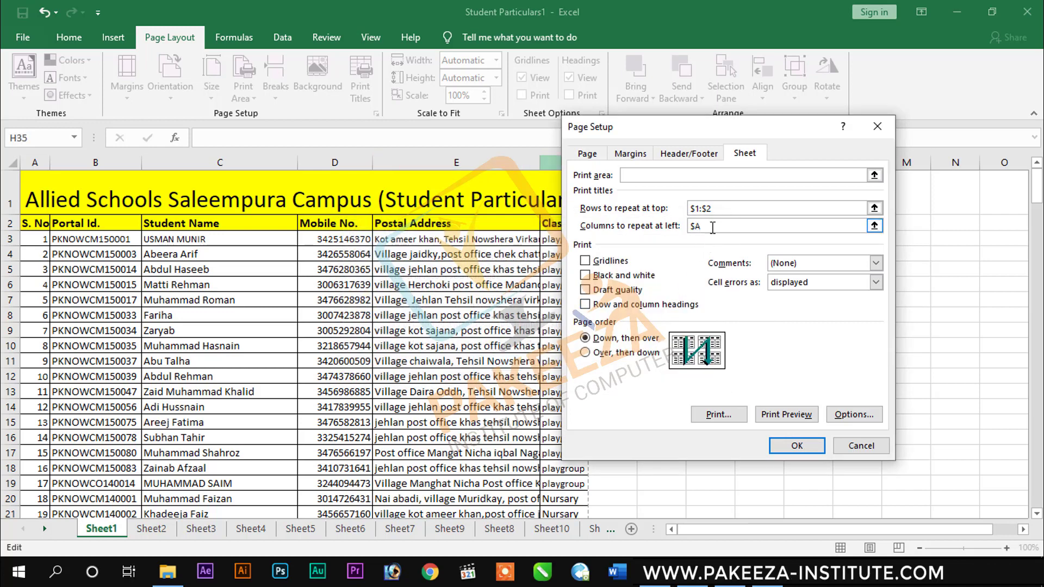
pyautogui.press('BackSpace')
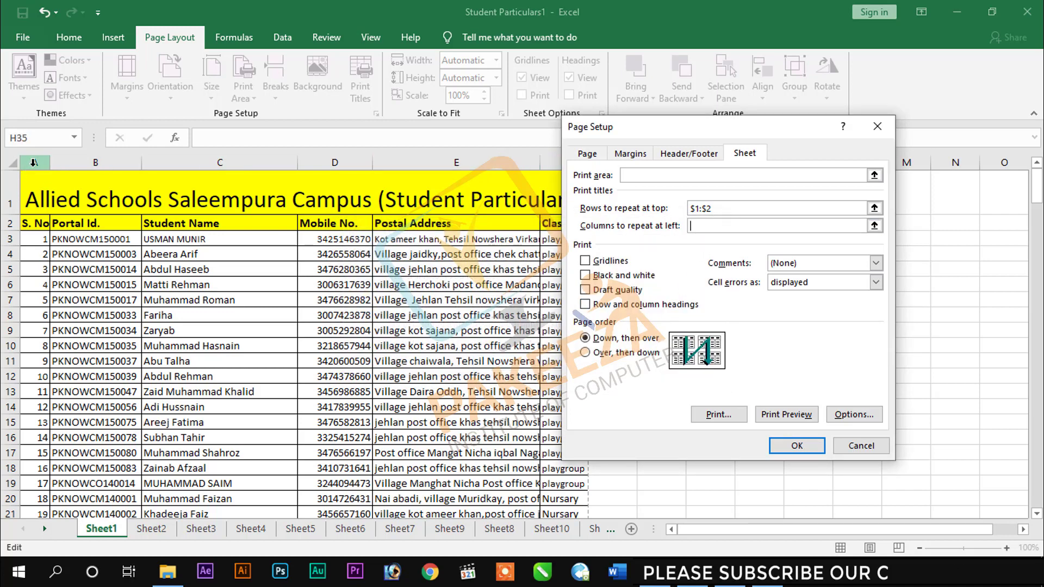
pyautogui.moveTo(33, 162); pyautogui.dragTo(551, 162)
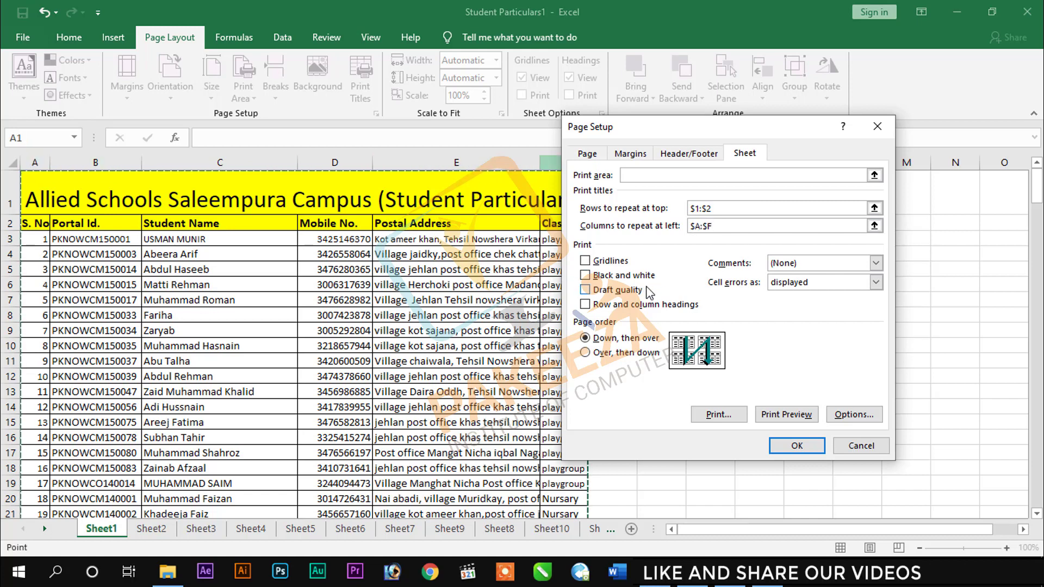
# Replace the columns to repeat at left with "a" and try to preview the printout.
pyautogui.press('BackSpace')
pyautogui.press('BackSpace')
pyautogui.press('BackSpace')
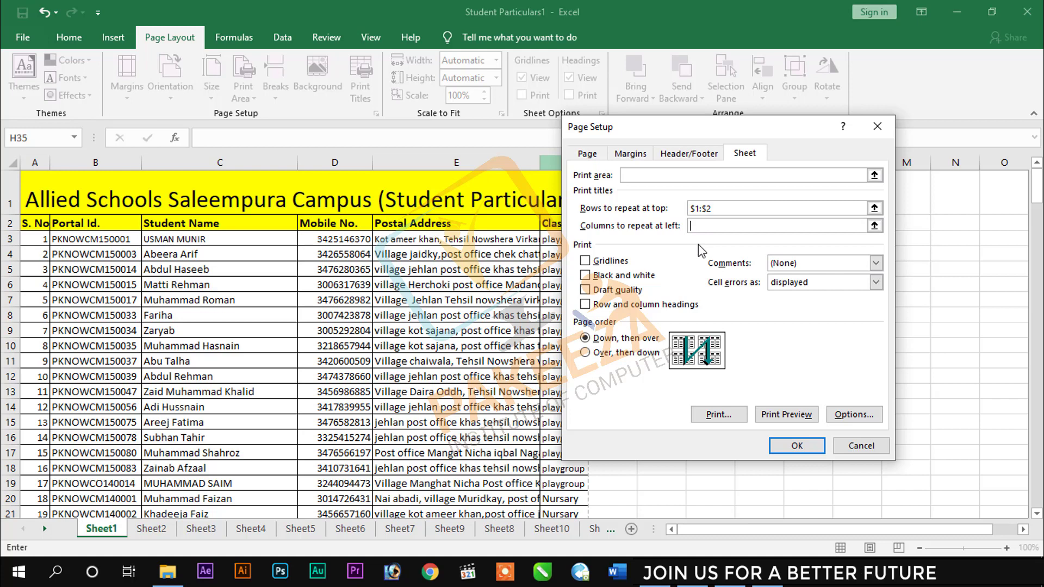
pyautogui.write('a')
pyautogui.click(786, 414)
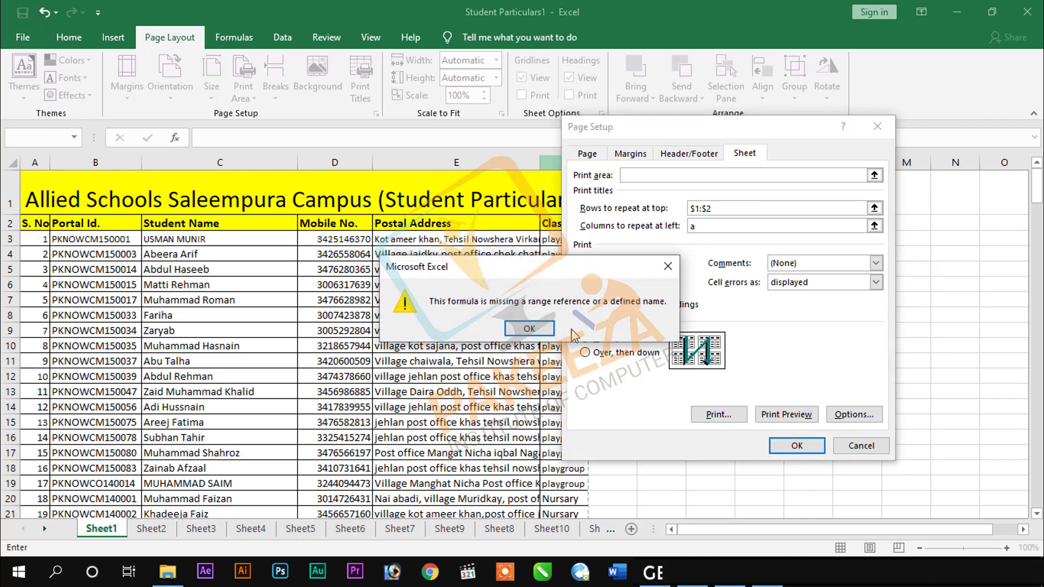
pyautogui.click(535, 332)
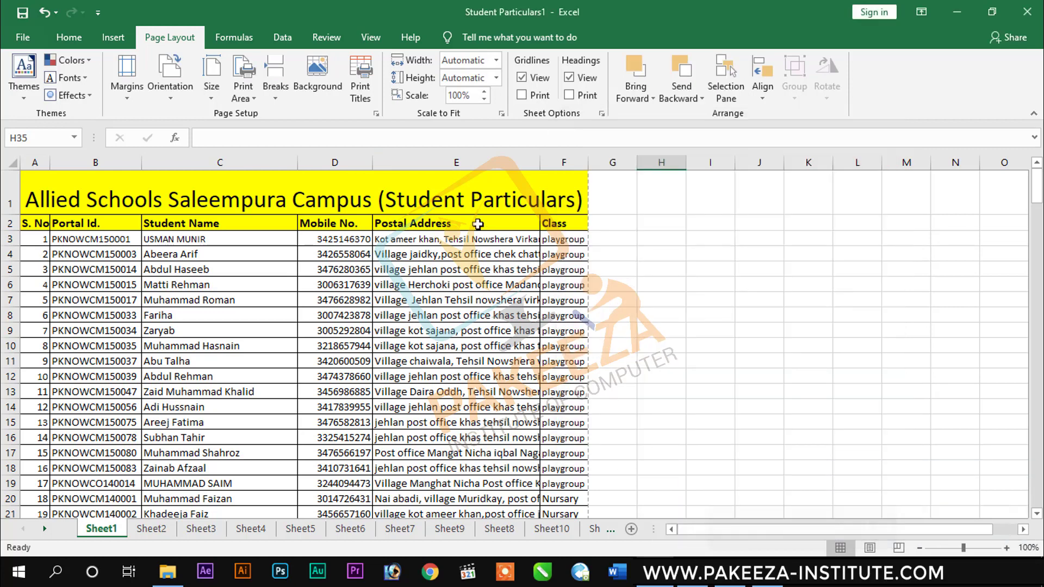
# Replace the columns to repeat at left with A1 in the Page Setup print titles and preview the printout.
pyautogui.click(376, 113)
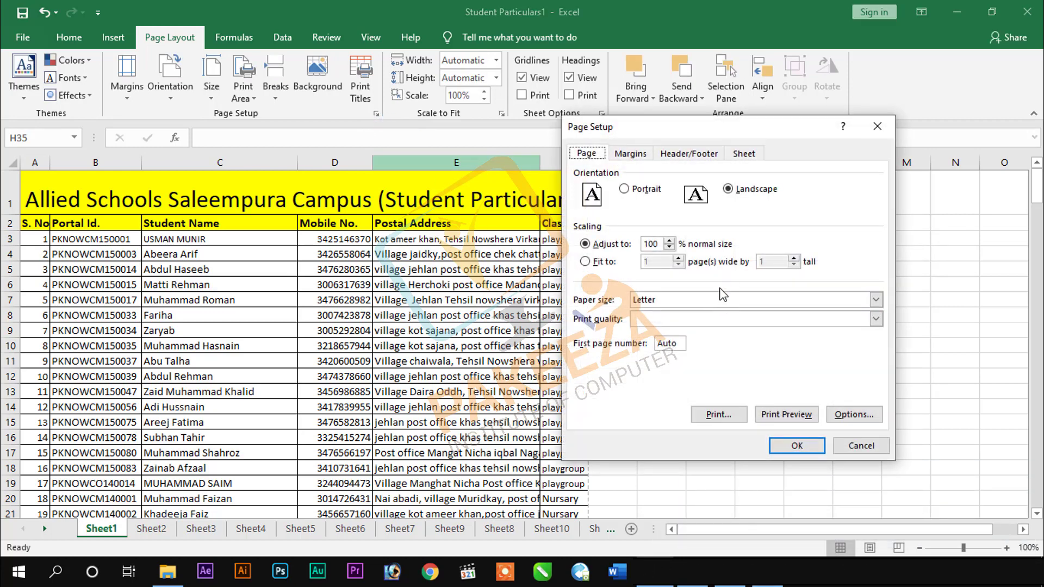
pyautogui.click(744, 154)
pyautogui.click(722, 228)
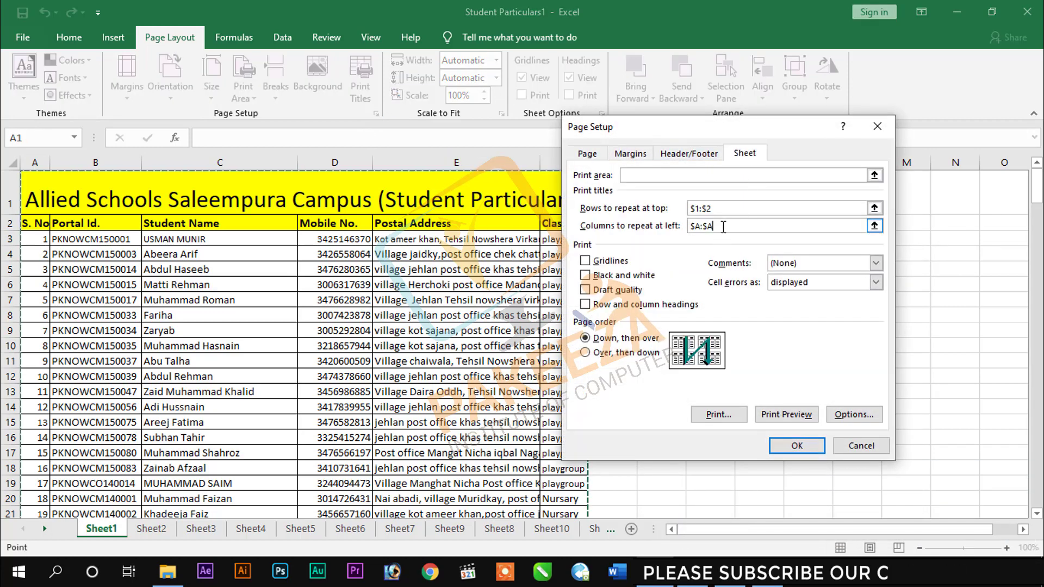
pyautogui.press('BackSpace')
pyautogui.press('BackSpace')
pyautogui.press('BackSpace')
pyautogui.press('BackSpace')
pyautogui.press('BackSpace')
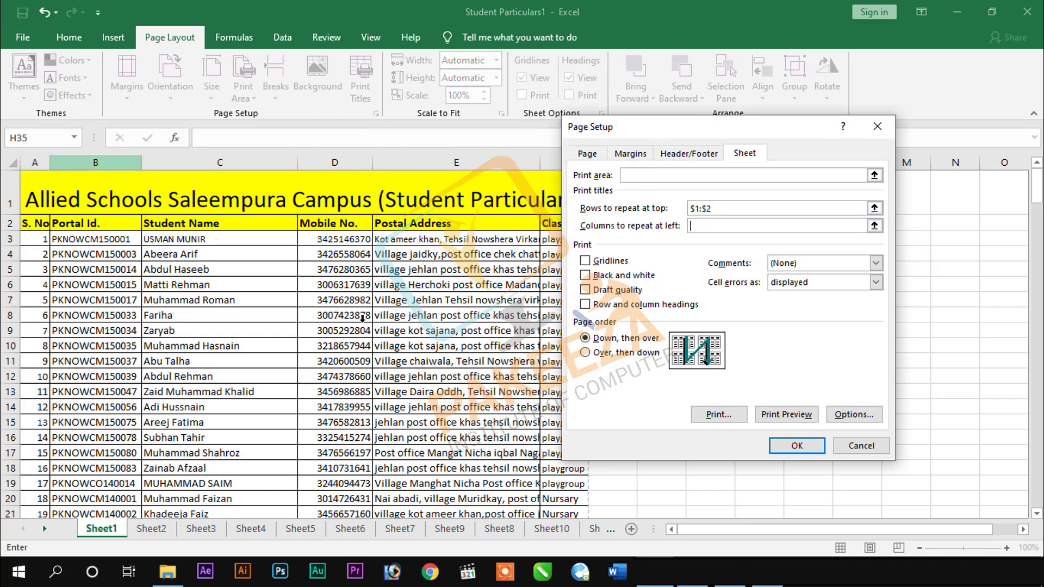
pyautogui.click(717, 227)
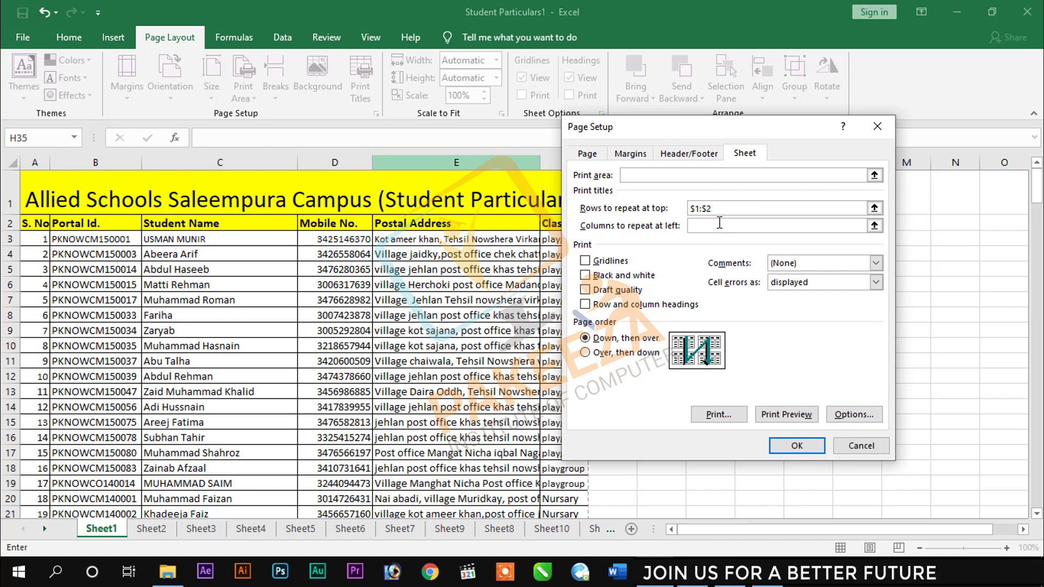
pyautogui.write('A1')
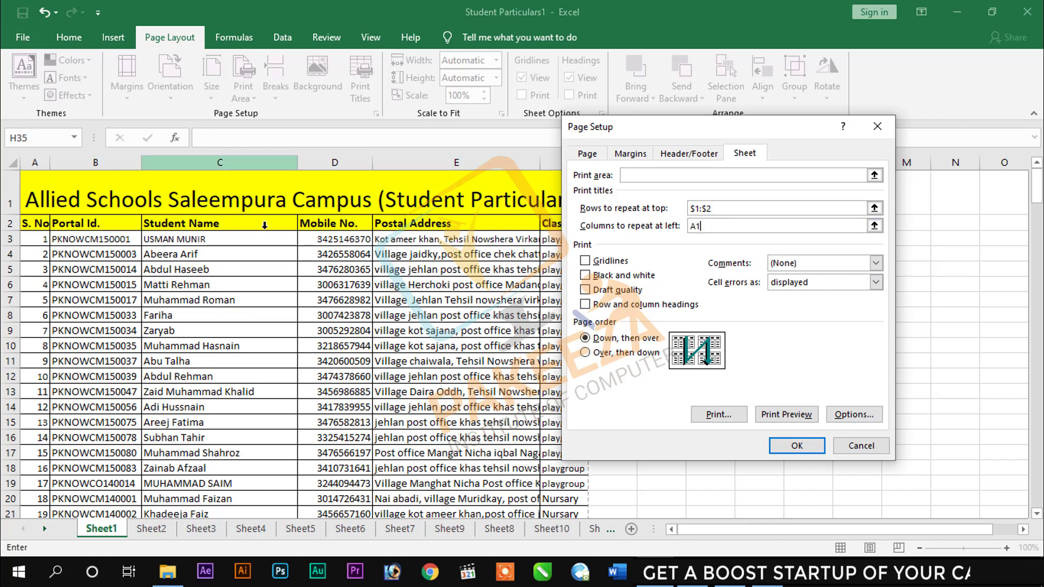
pyautogui.click(786, 415)
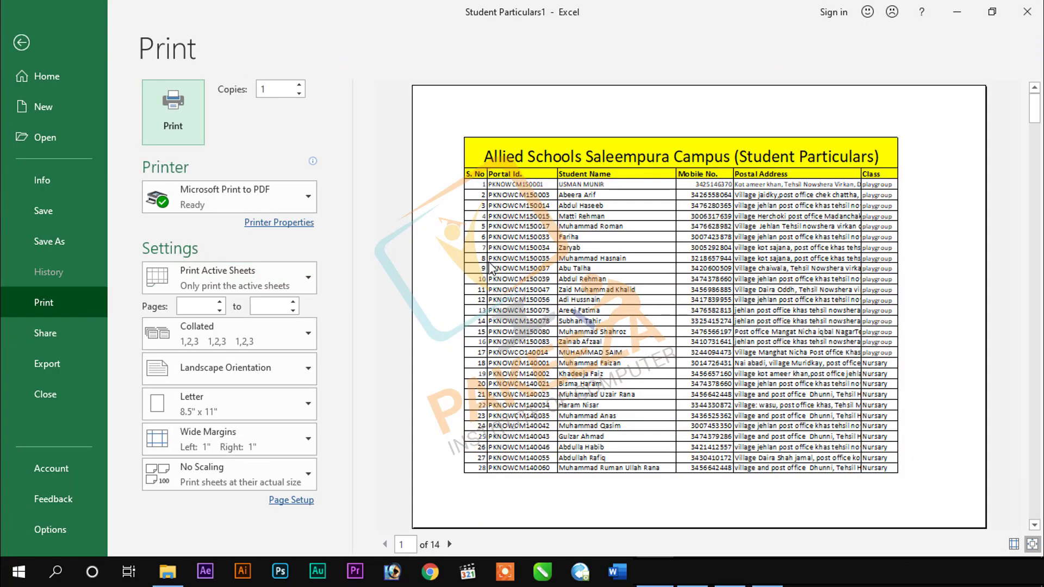
pyautogui.click(22, 42)
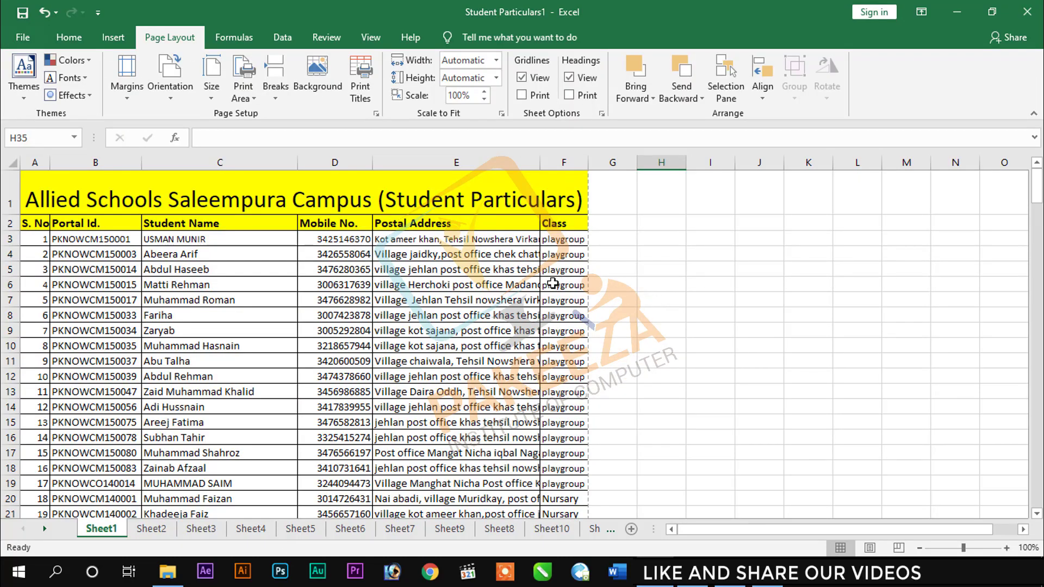
# Check the rows and columns set as print titles in Page Setup, moving the dialog clear of the data.
pyautogui.click(376, 114)
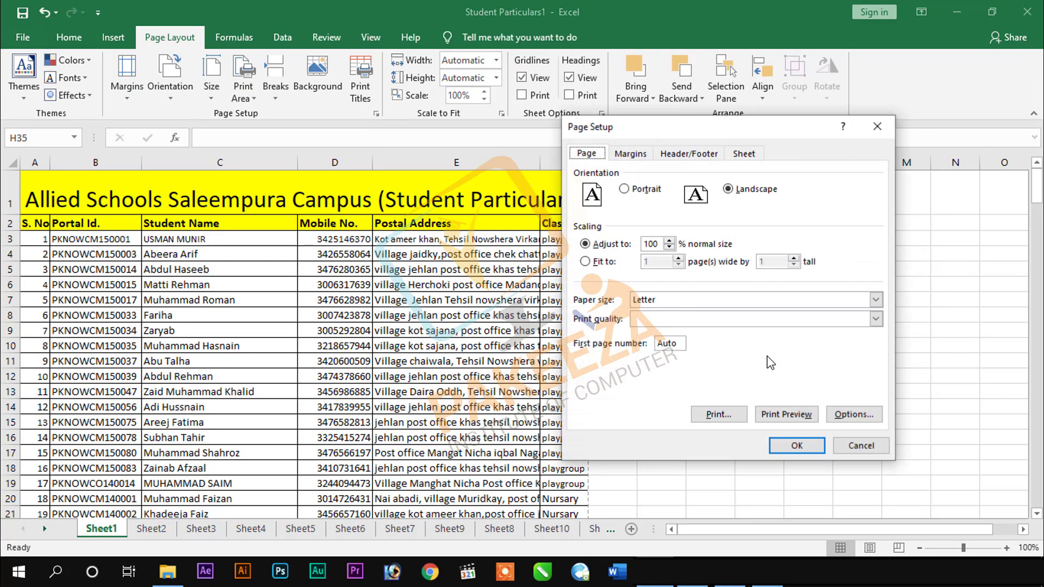
pyautogui.click(752, 156)
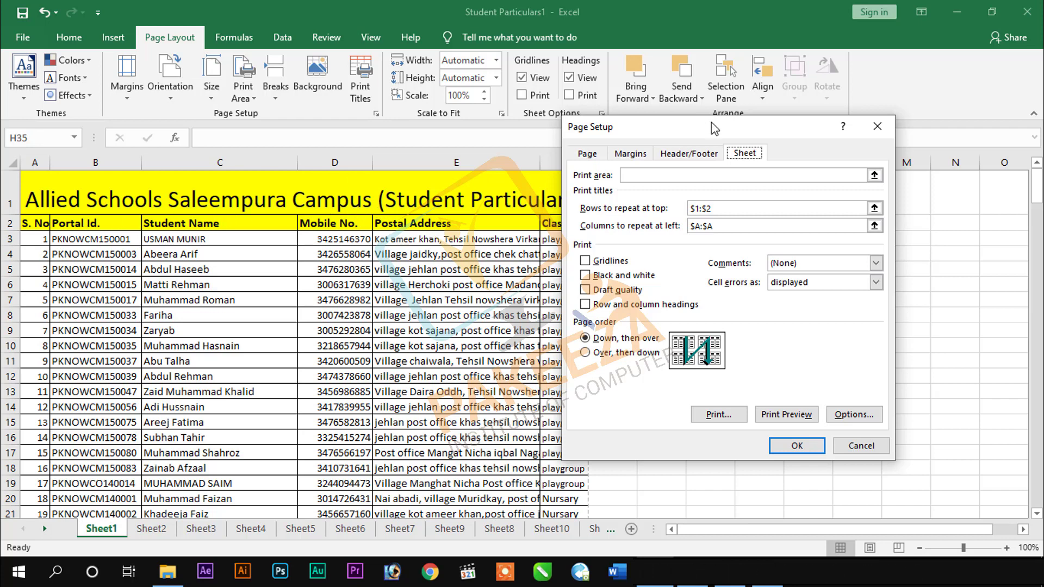
pyautogui.moveTo(713, 130); pyautogui.dragTo(751, 131)
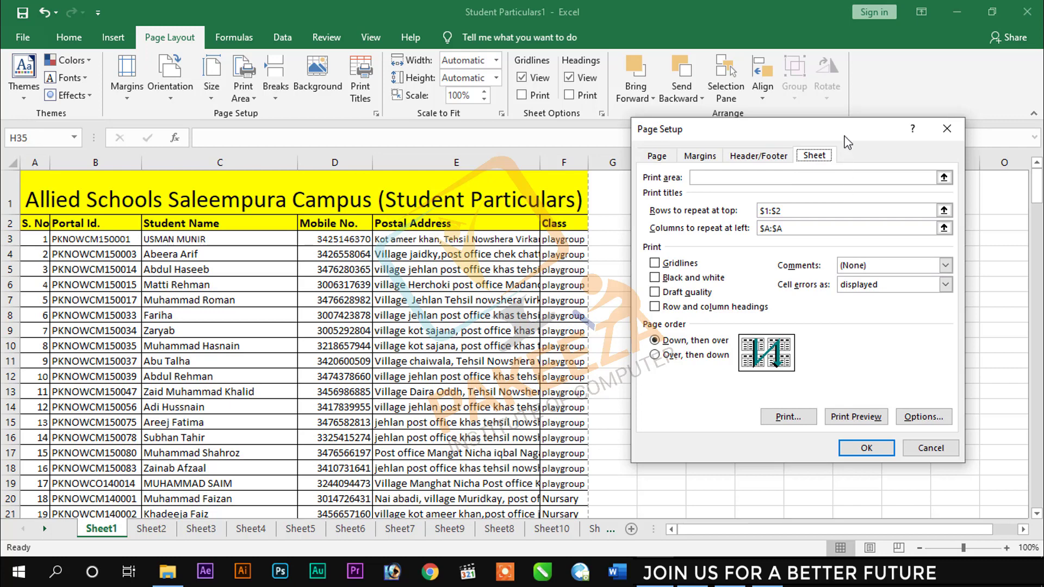
pyautogui.click(704, 449)
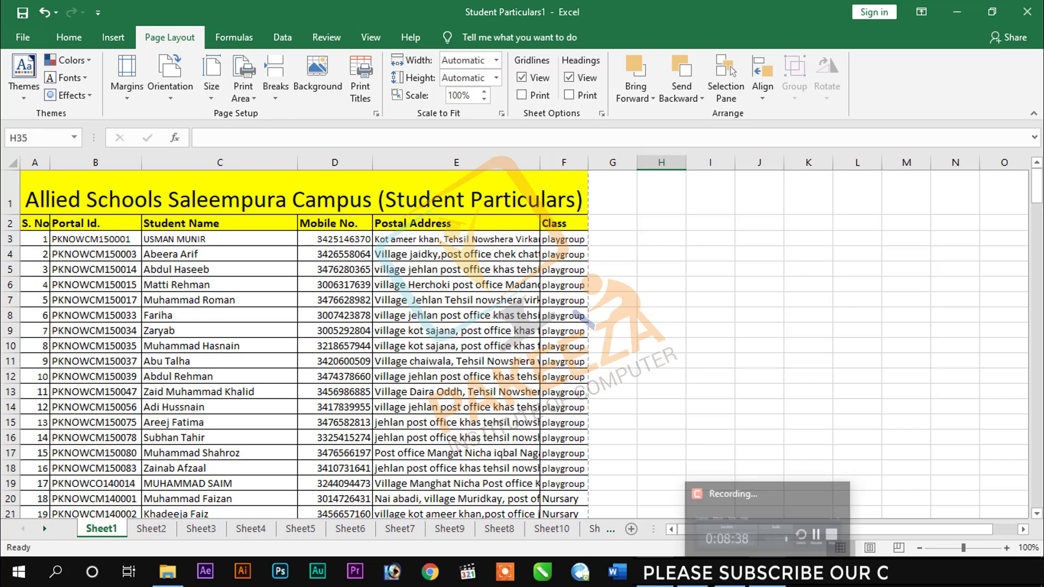
pyautogui.click(767, 572)
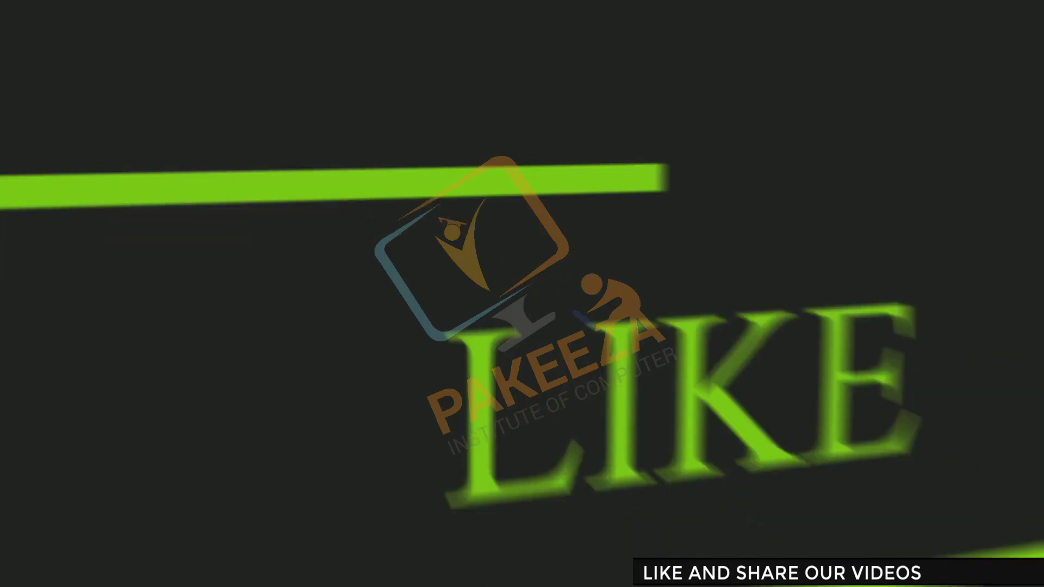